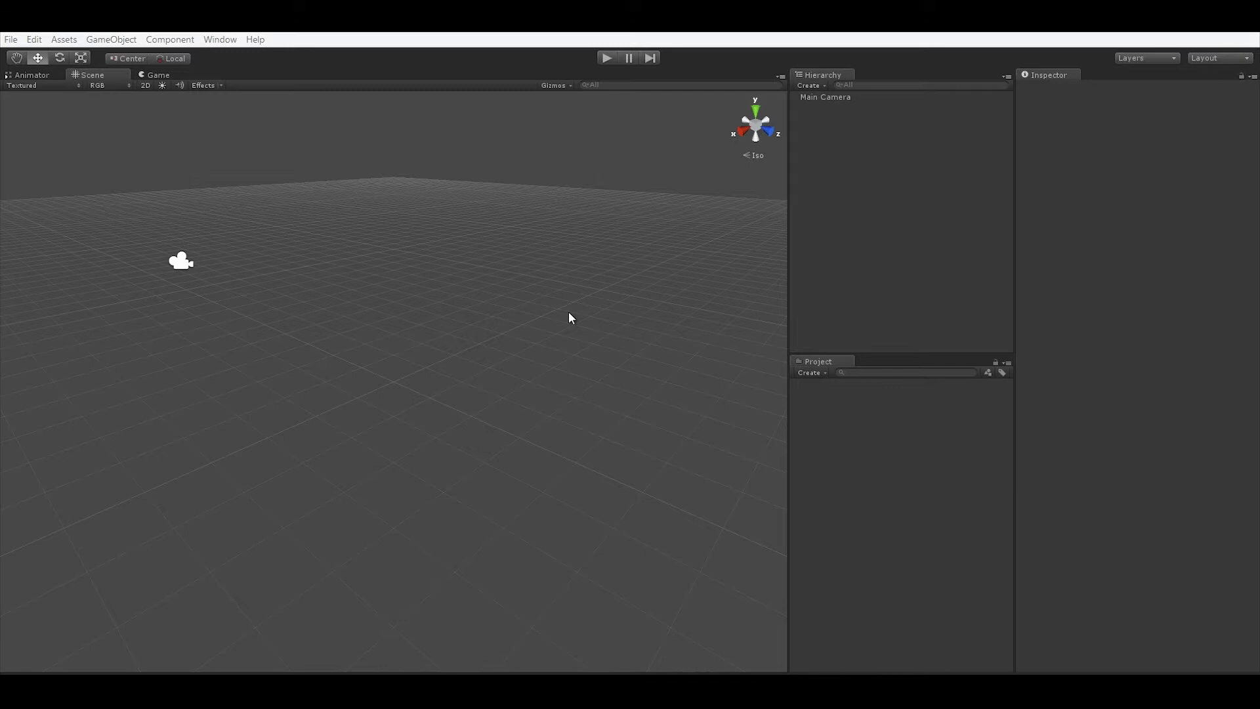
Step: Drag Cinema_Pro_Cams_RC_v1_2_2_4.unitypackage into Unity and import all of its items
click(158, 673)
click(345, 264)
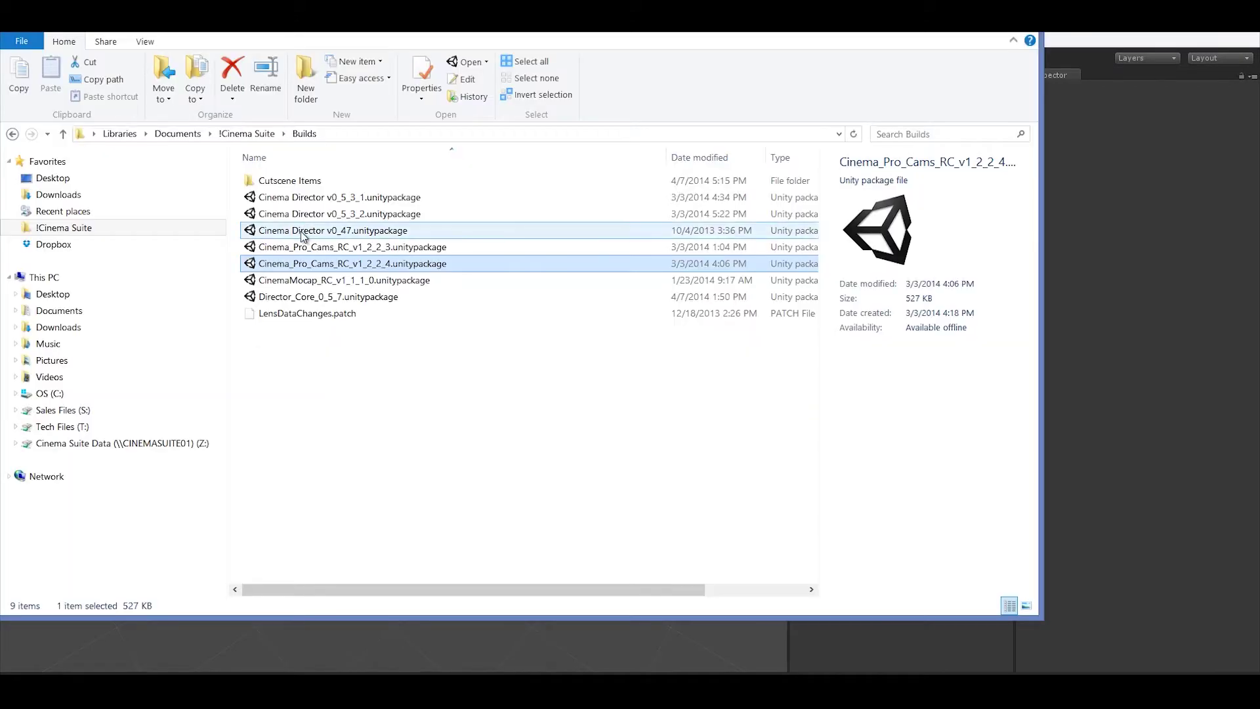
mouse_move(345, 264)
mouse_down()
mouse_move(532, 340)
mouse_move(925, 651)
mouse_up()
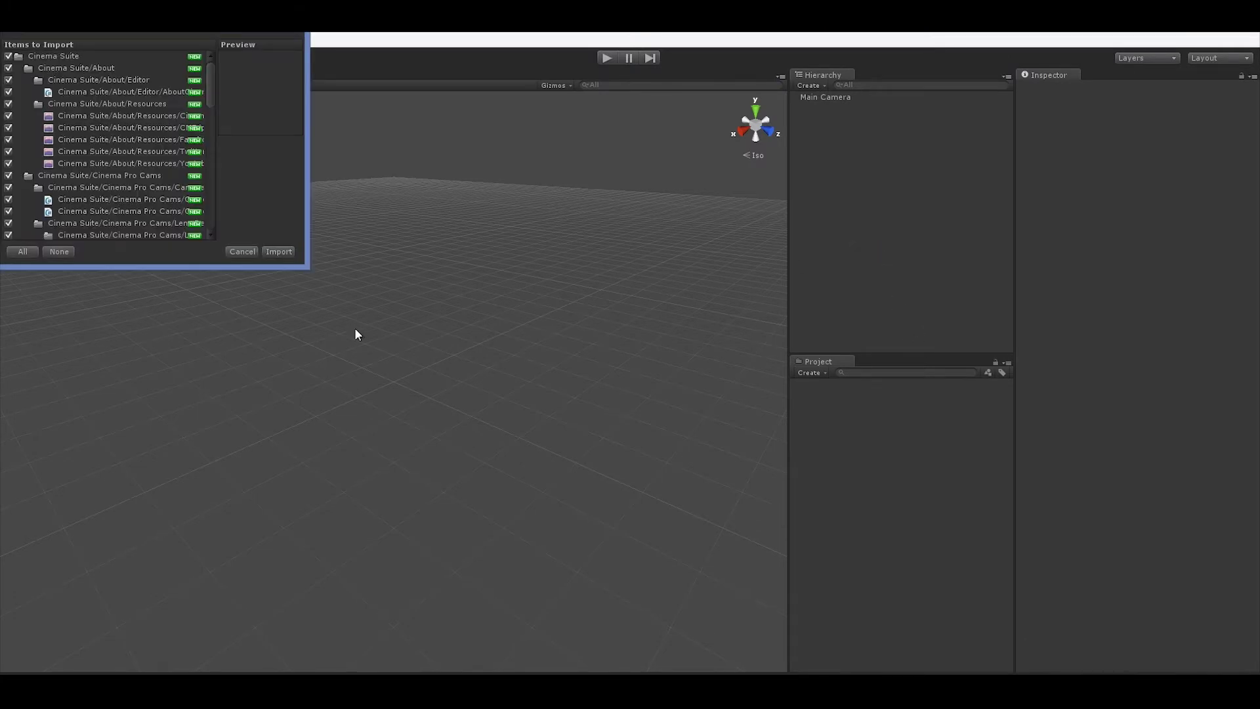
click(279, 252)
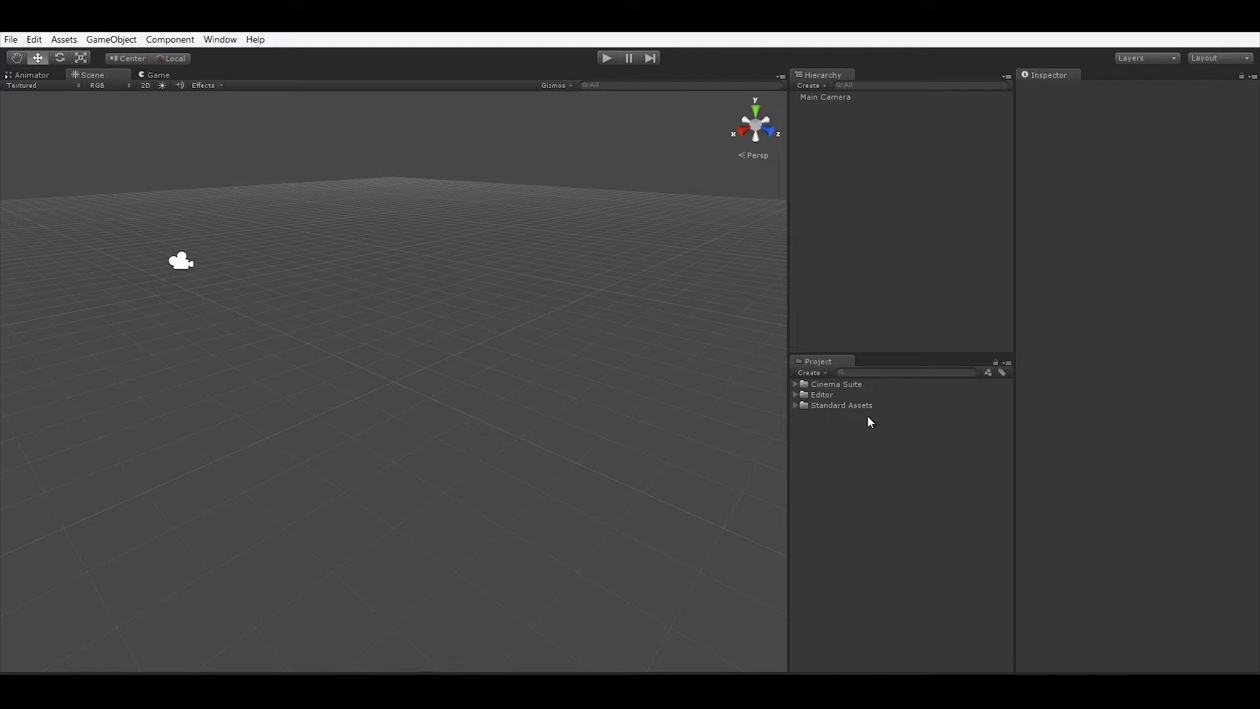
click(220, 40)
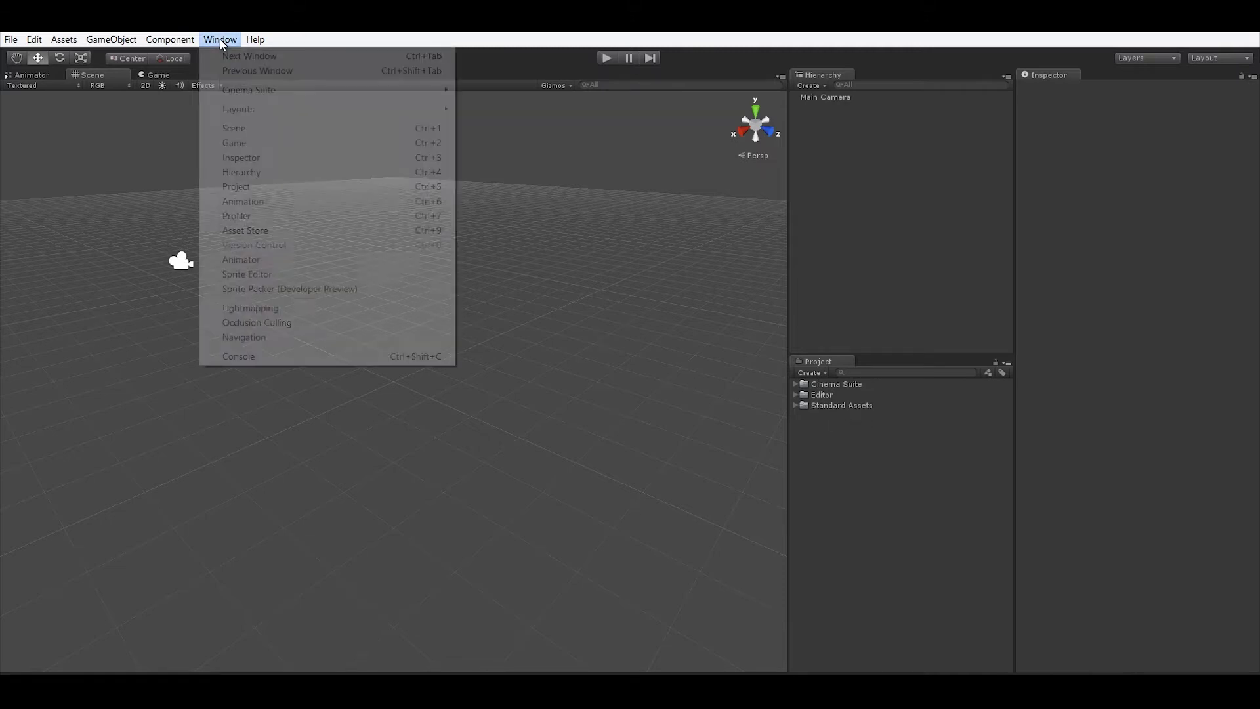
mouse_move(248, 90)
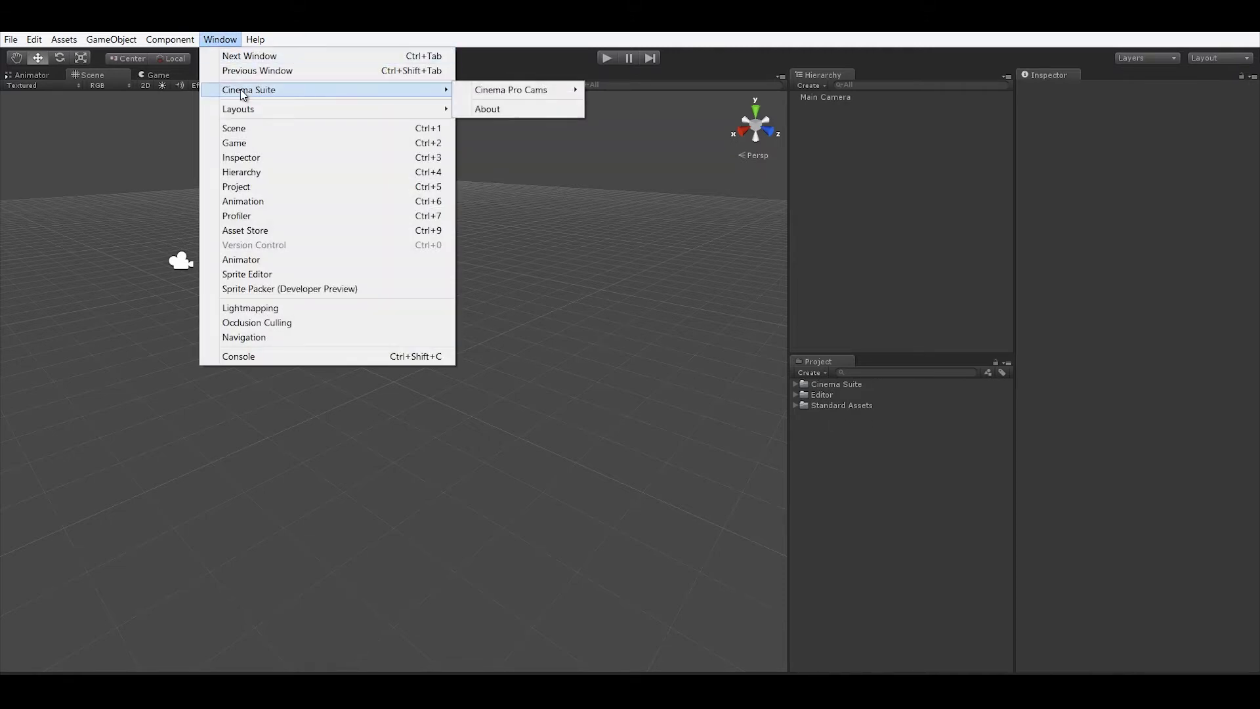
mouse_move(511, 90)
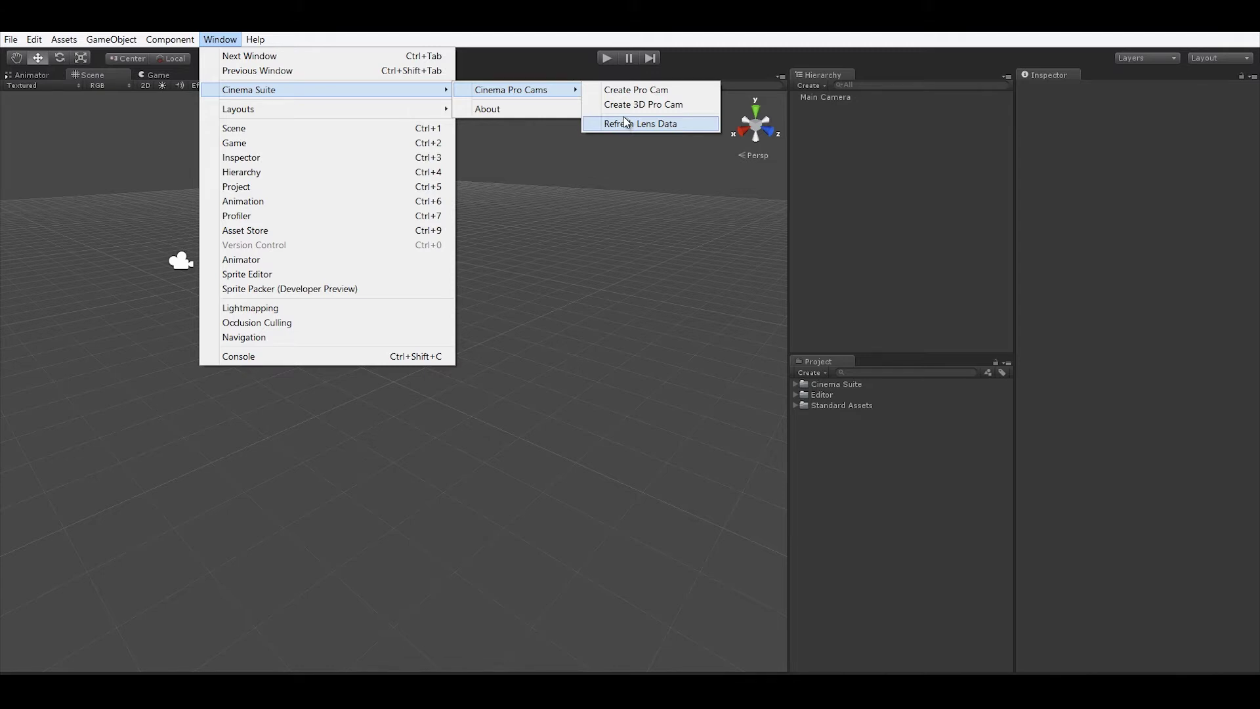
click(659, 67)
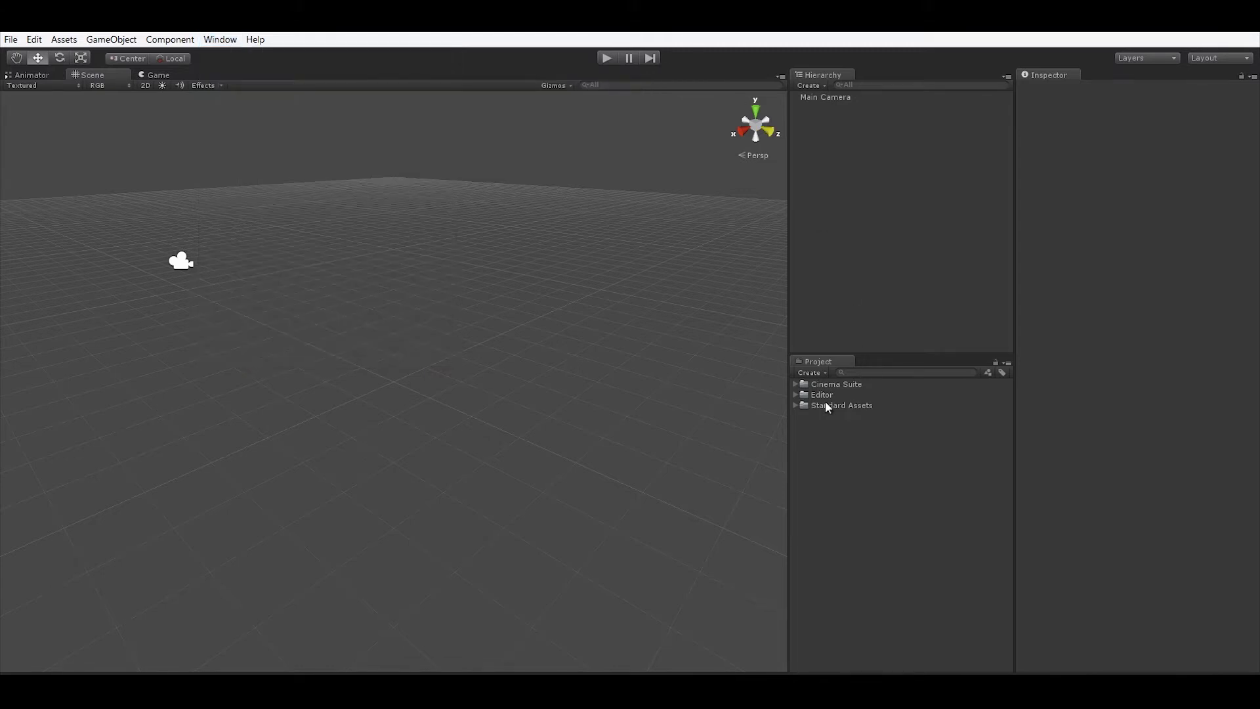
click(795, 383)
Step: Open the stereo_3d scene from Example Scene > Scene without saving the untitled scene
click(805, 415)
click(814, 435)
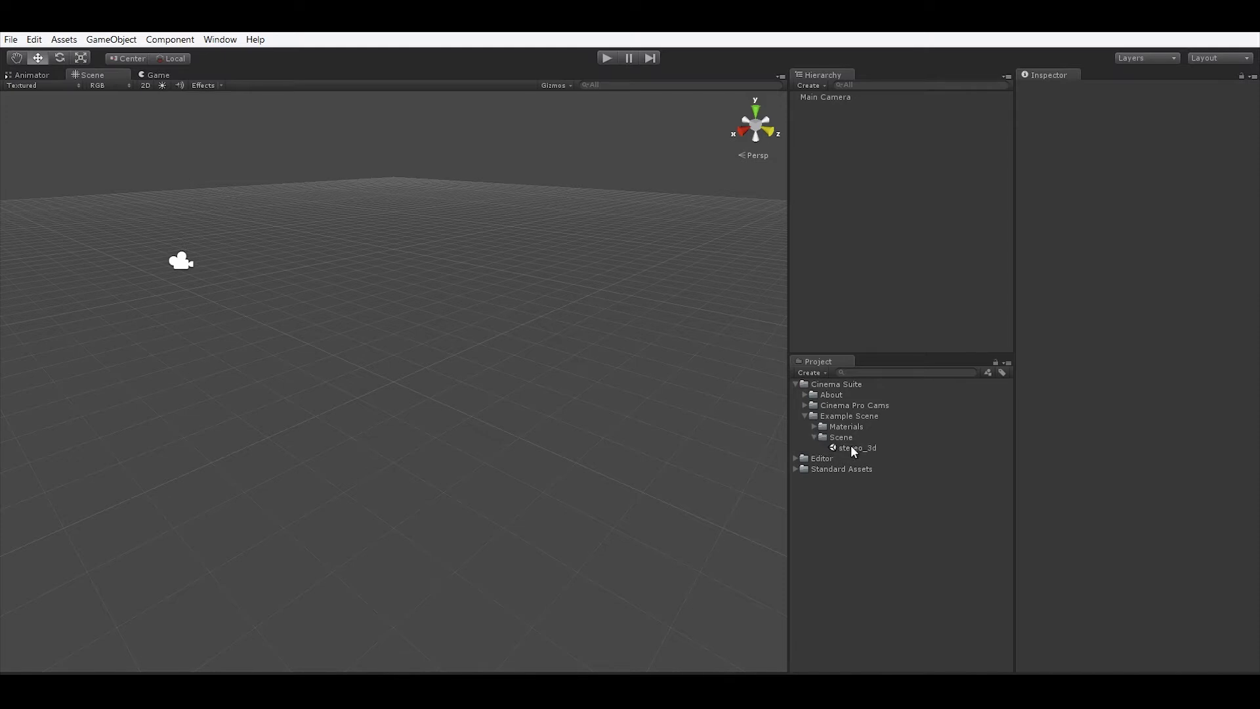
double_click(851, 450)
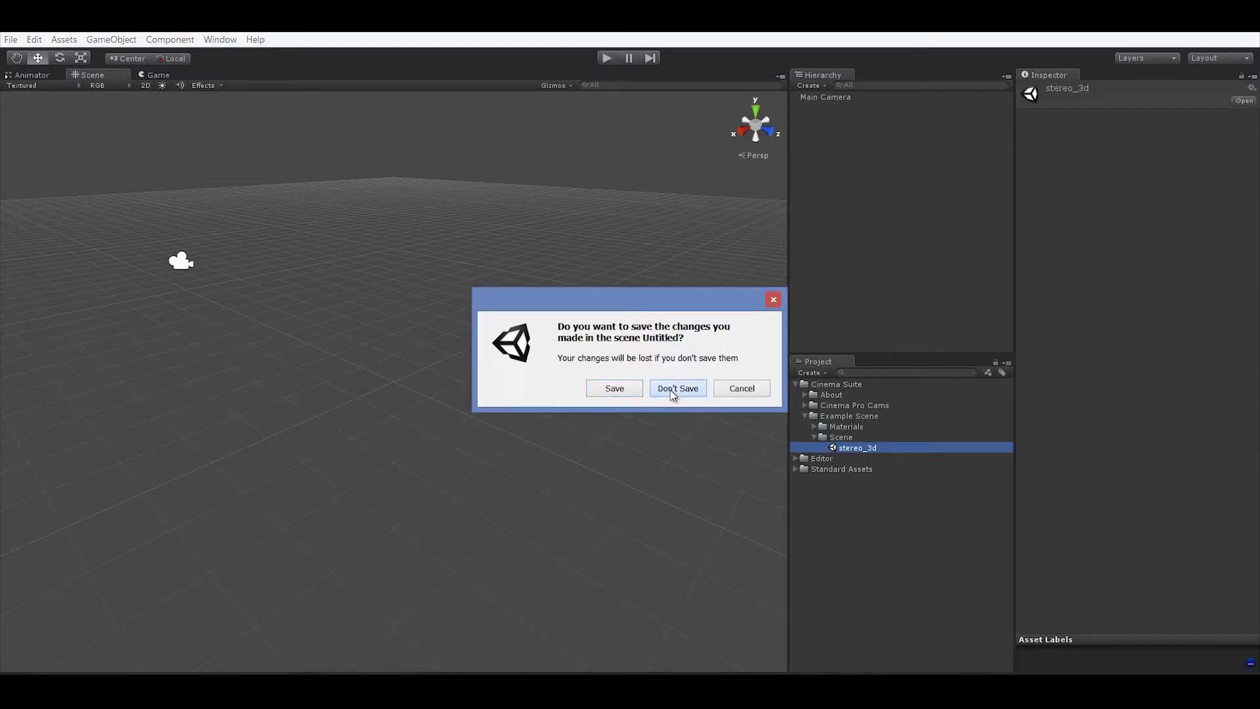
click(673, 391)
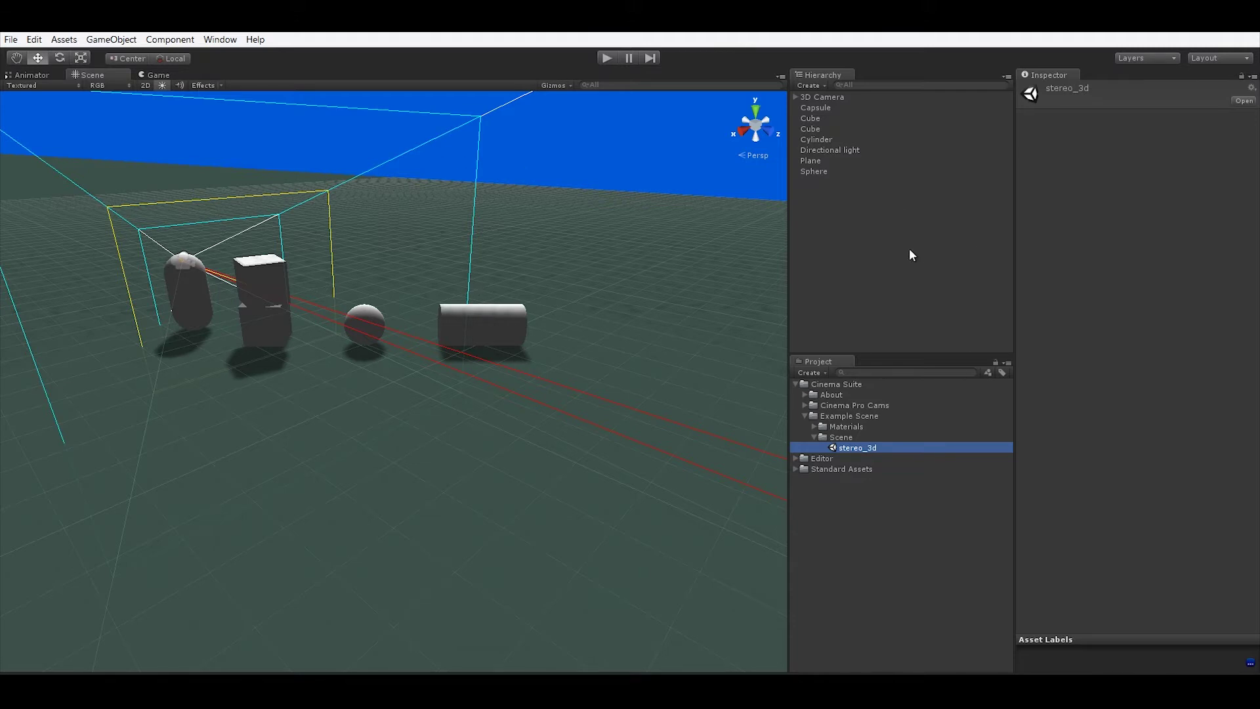
Step: Widen the Inspector, orbit above the shapes, and select the 3D Camera
drag(1020, 233, 962, 241)
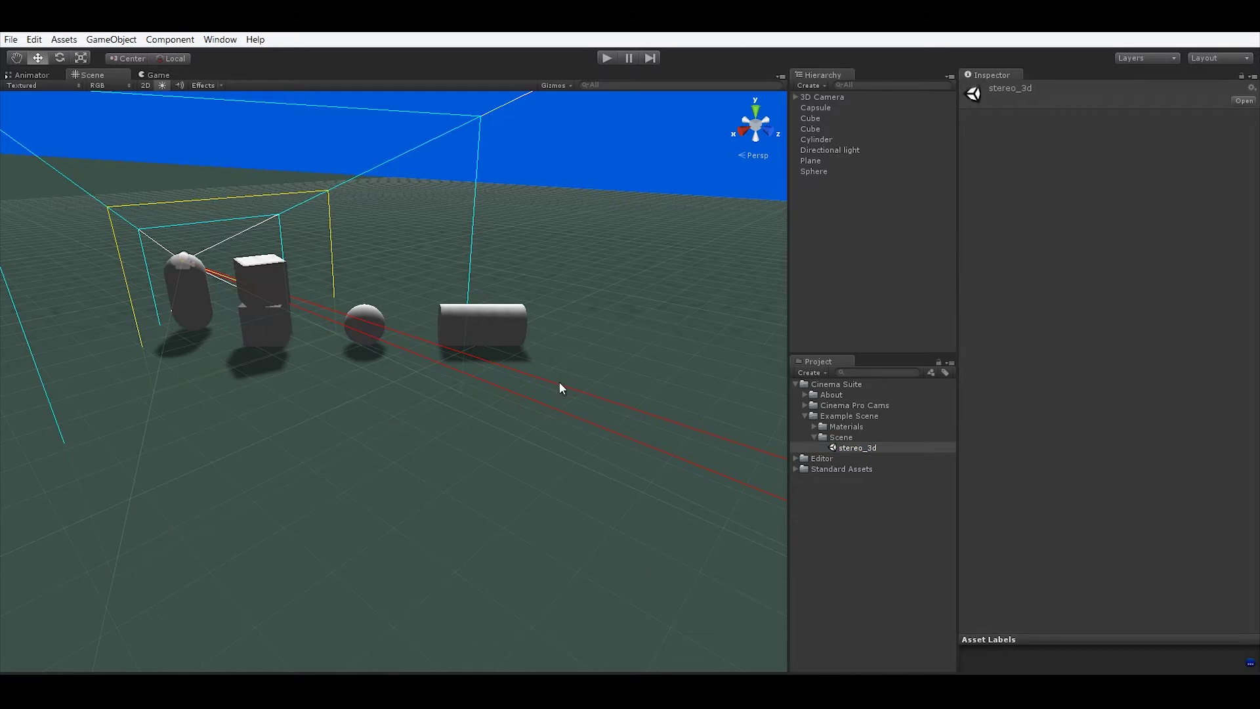
mouse_move(514, 412)
alt+mouse_down()
mouse_move(604, 82)
mouse_move(679, 335)
mouse_move(590, 444)
mouse_move(542, 414)
alt+mouse_up()
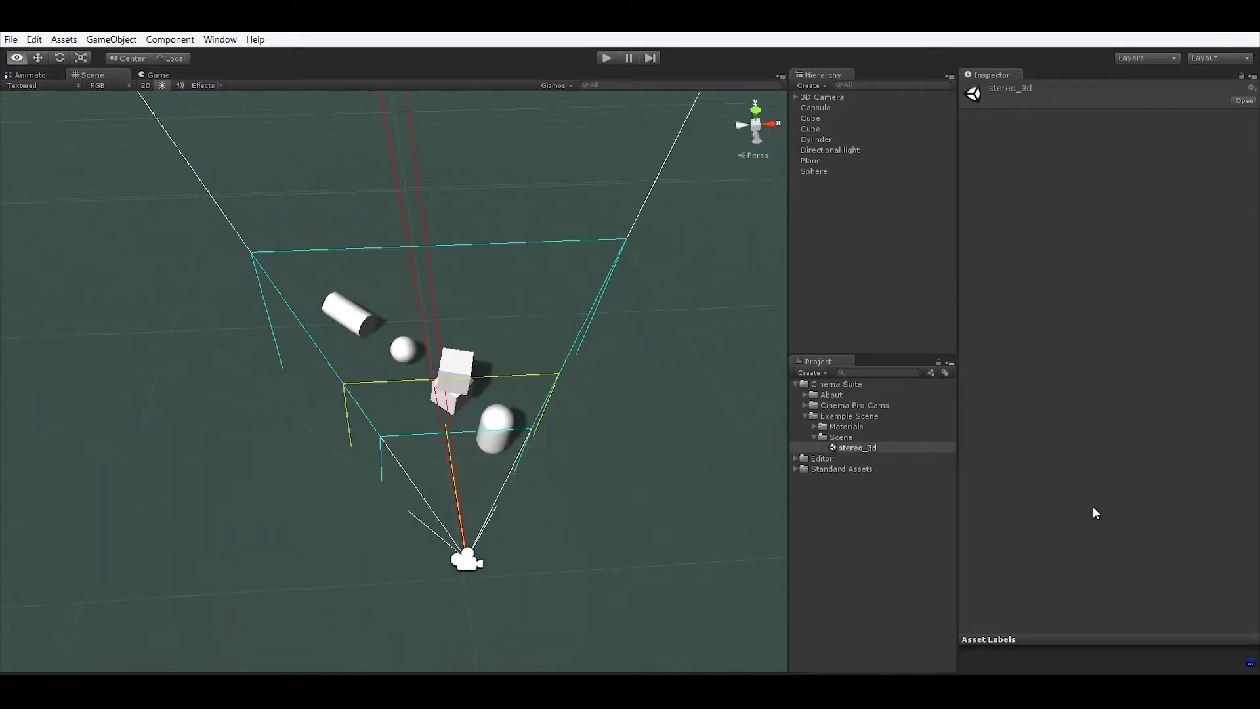
mouse_move(29, 453)
alt+mouse_down()
mouse_move(88, 502)
mouse_move(128, 473)
mouse_move(115, 456)
alt+mouse_up()
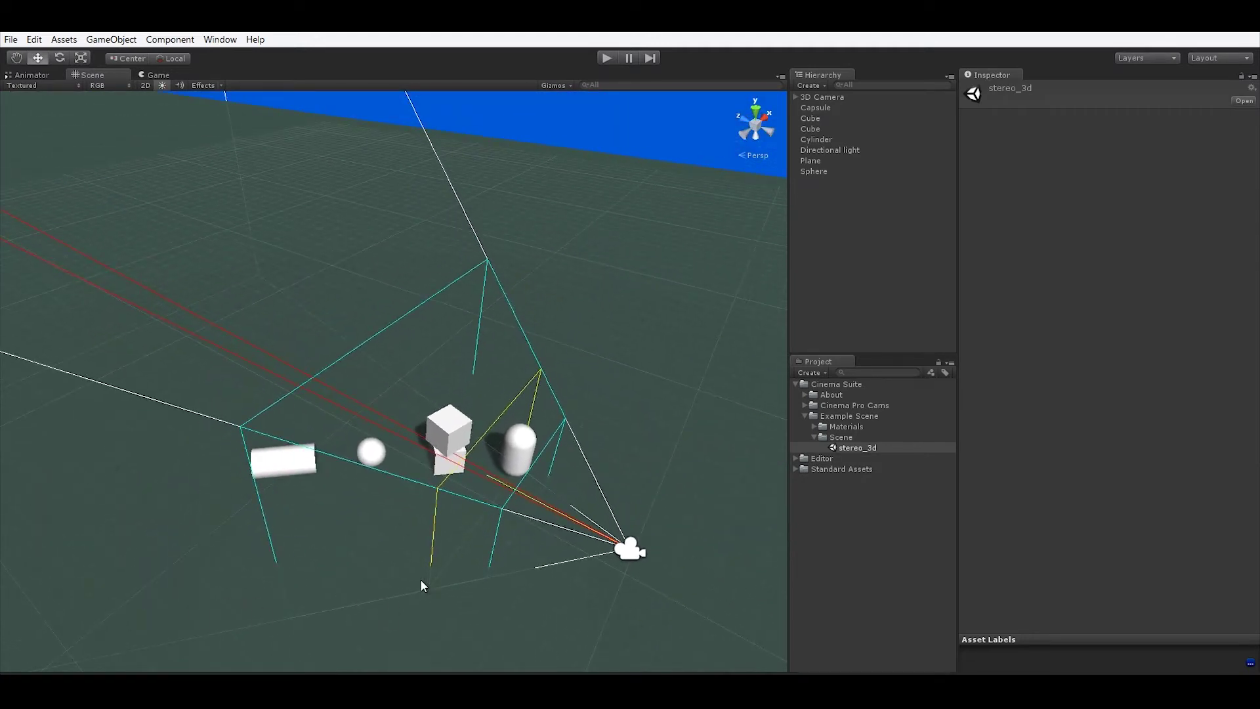
click(821, 98)
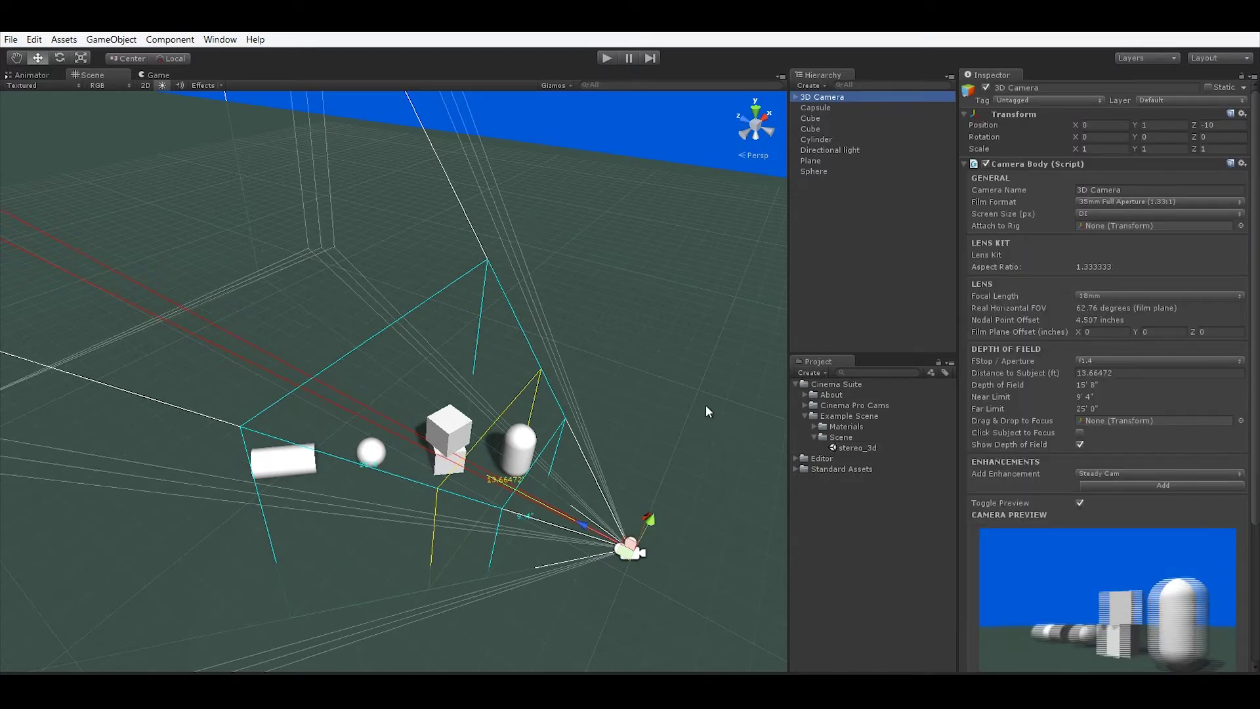
Step: View the 3D Camera and shapes from above in isometric projection
mouse_move(682, 349)
alt+mouse_down()
mouse_move(604, 280)
mouse_move(438, 228)
mouse_move(706, 425)
alt+mouse_up()
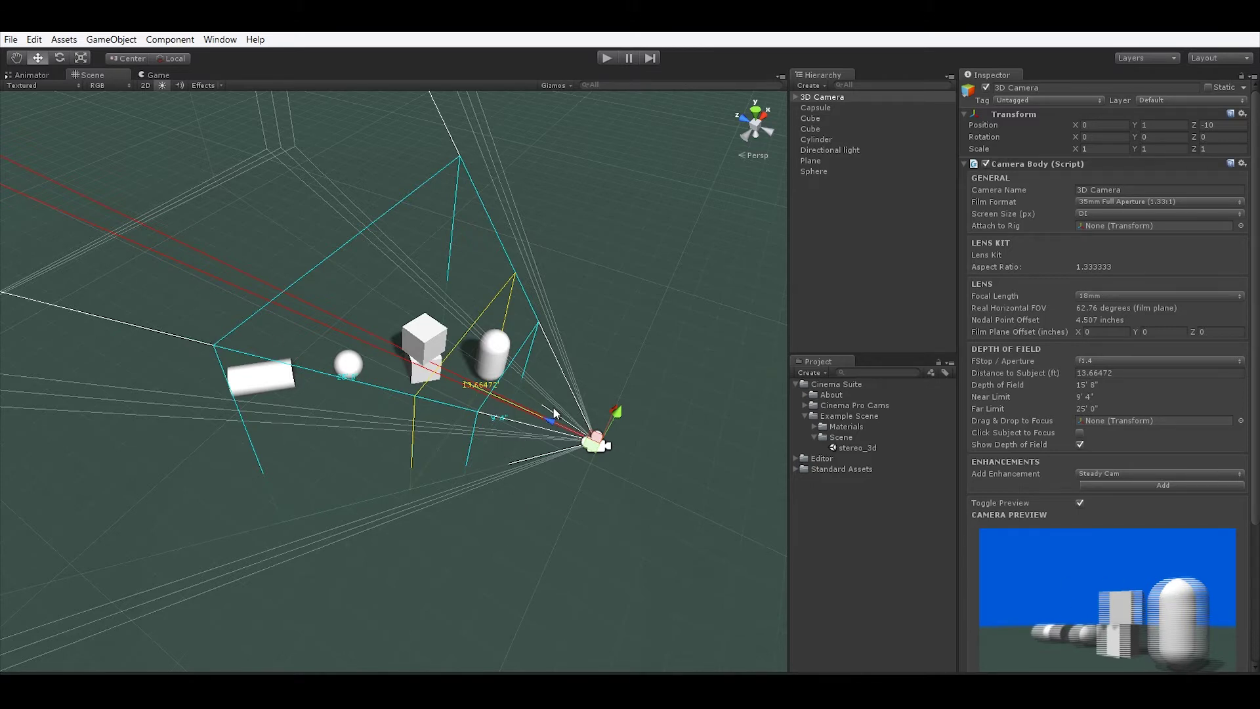
mouse_move(571, 453)
alt+mouse_down()
mouse_move(583, 365)
mouse_move(720, 590)
alt+mouse_up()
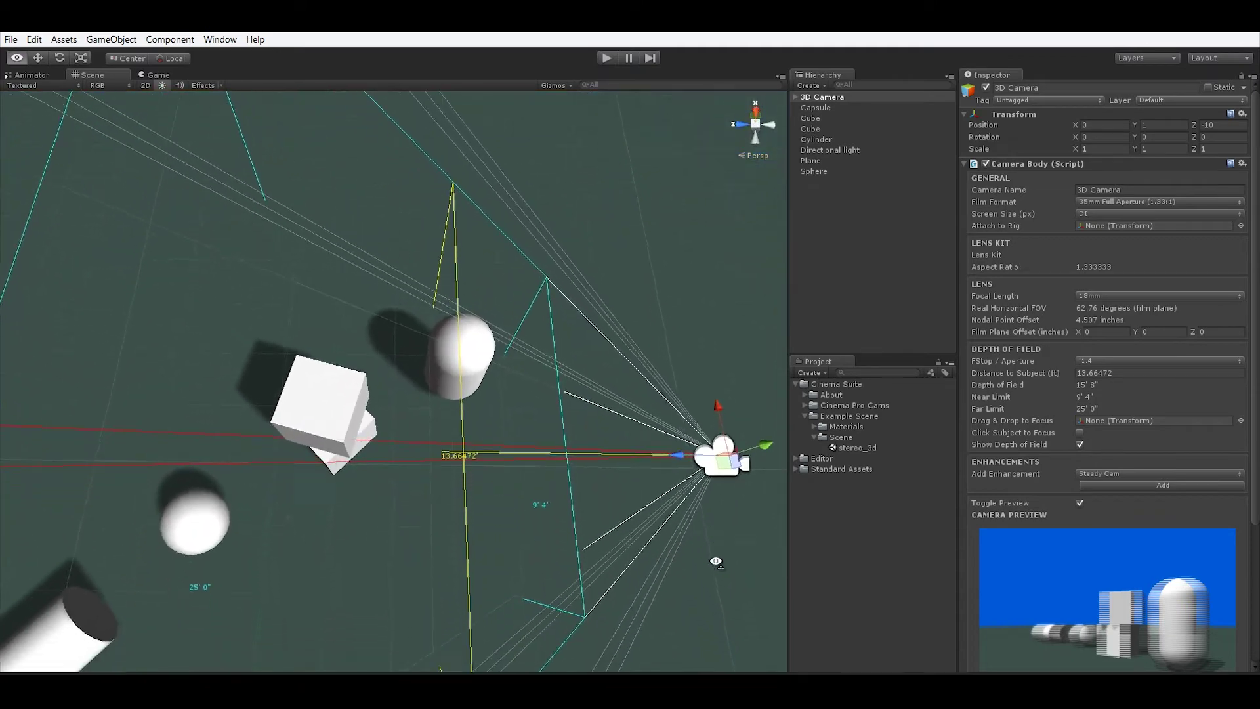
scroll(720, 591, up, 3)
scroll(720, 596, up, 3)
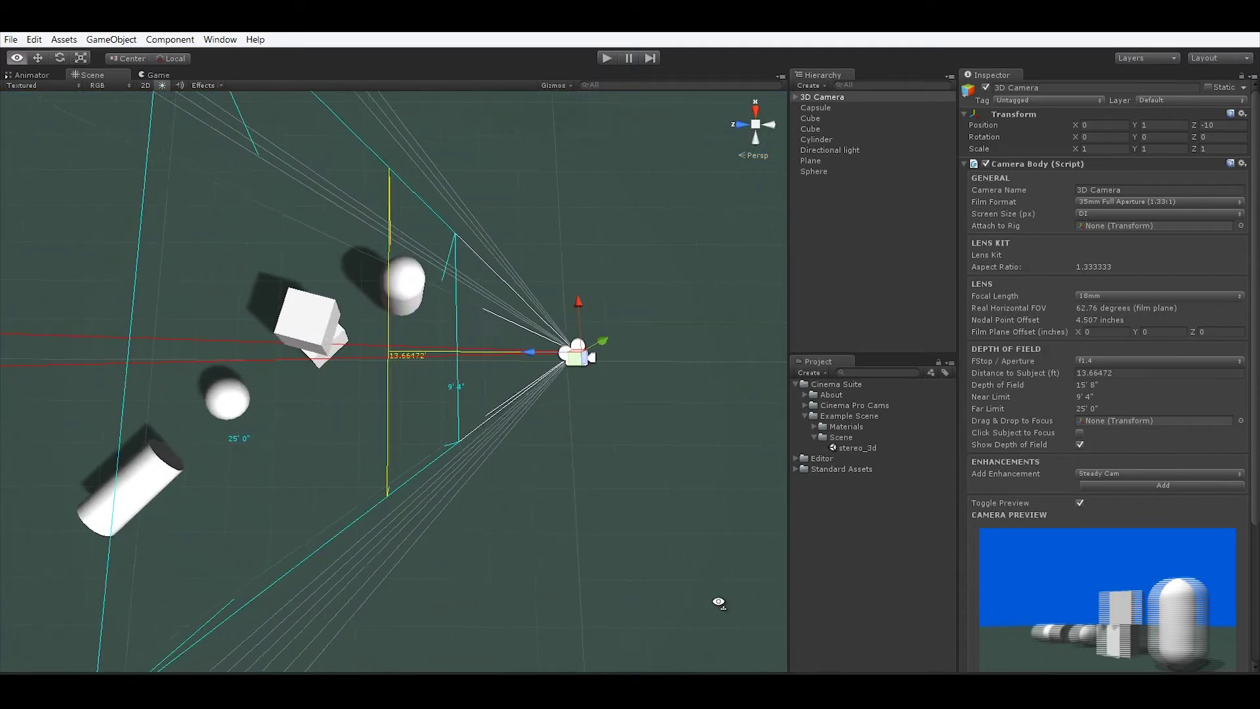
middle_drag(689, 393, 712, 219)
click(756, 127)
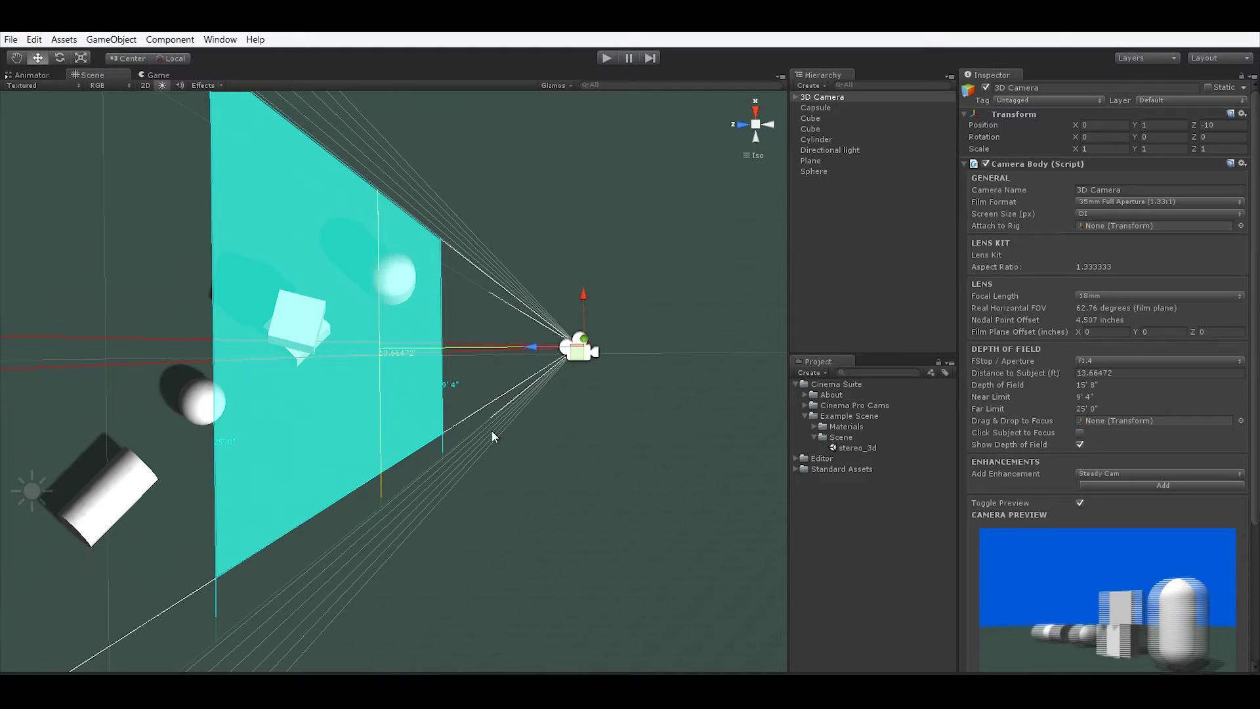
scroll(1254, 414, down, 3)
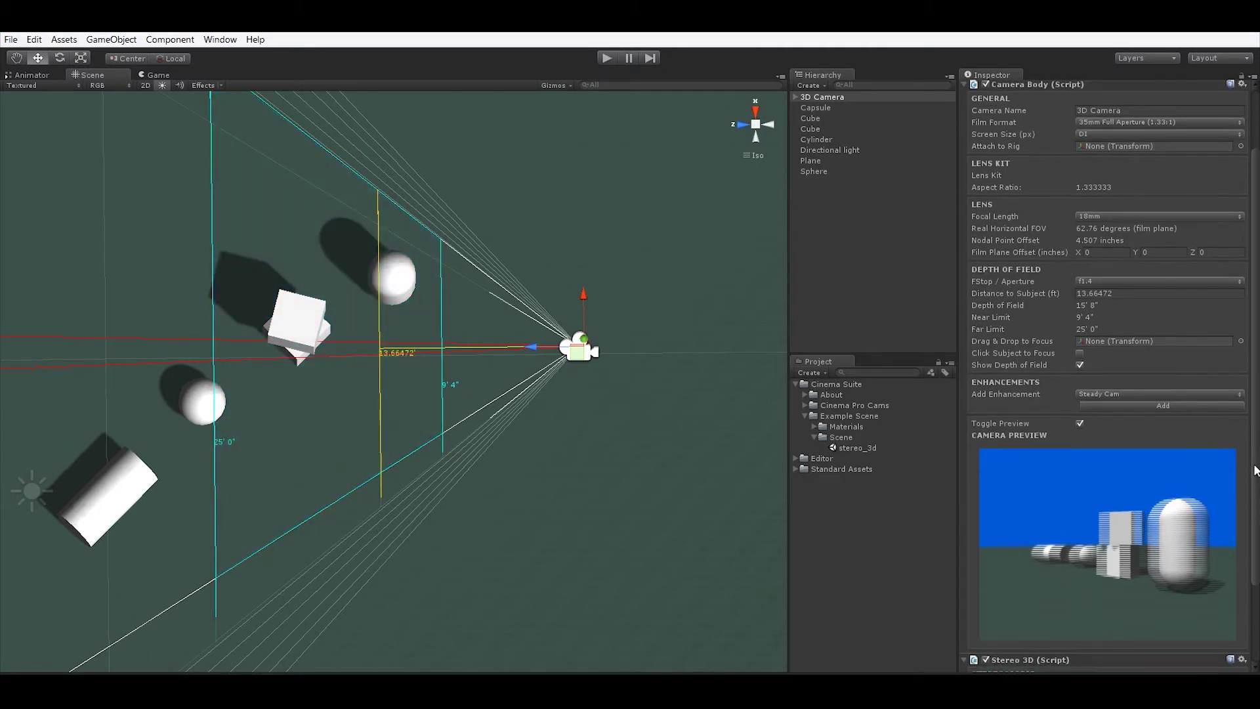
scroll(1254, 471, down, 1)
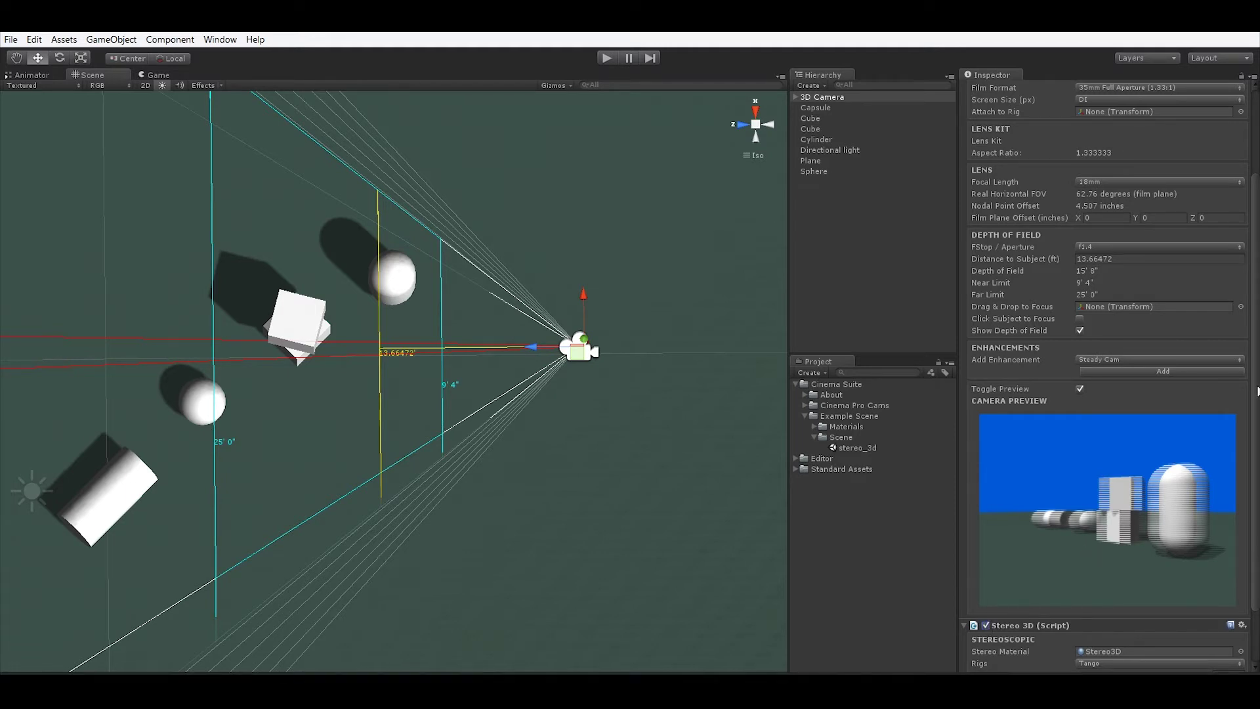
scroll(1256, 443, down, 2)
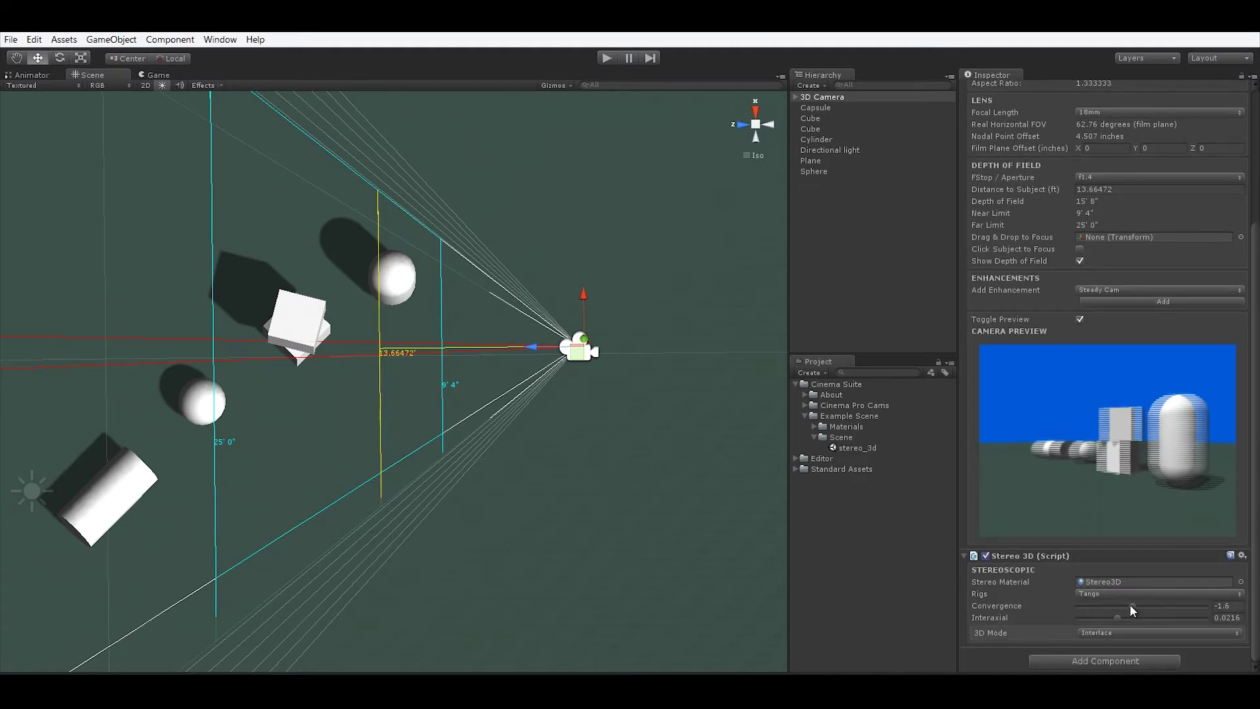
Step: Set stereo convergence to -5 and interaxial separation to 0, and widen the Inspector
drag(1133, 605, 1021, 617)
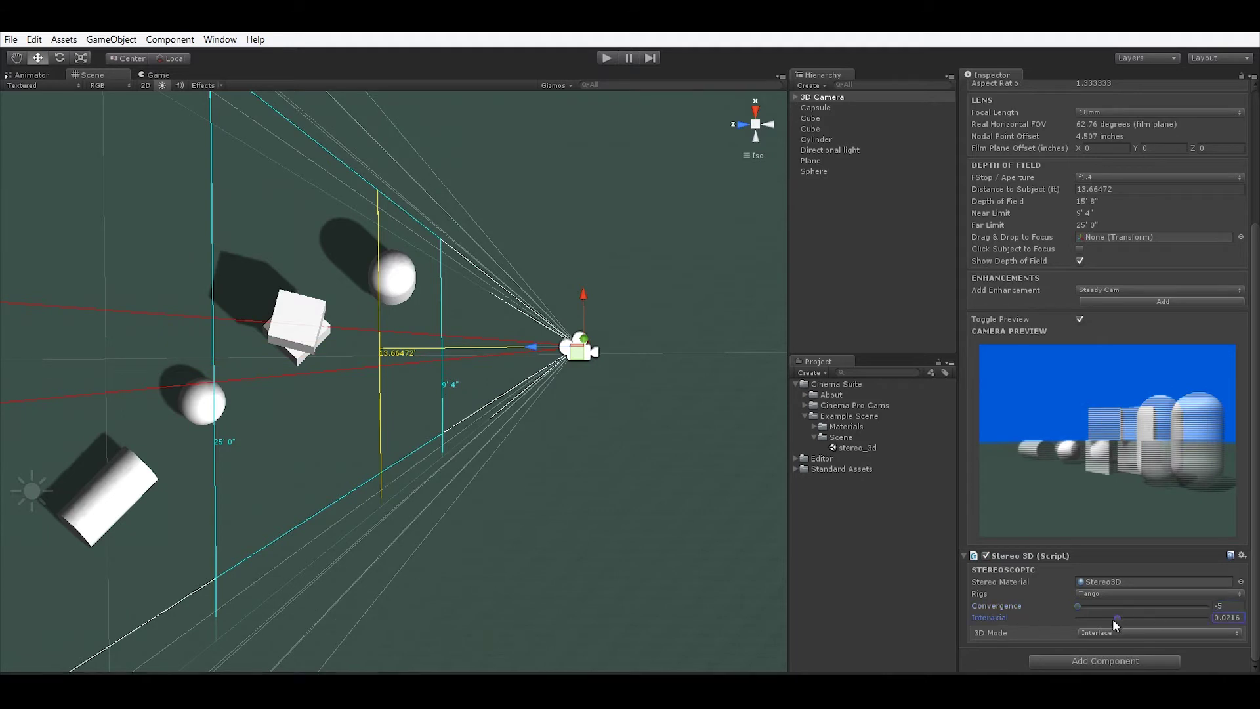
drag(1117, 619, 1027, 631)
click(1221, 605)
text(0)
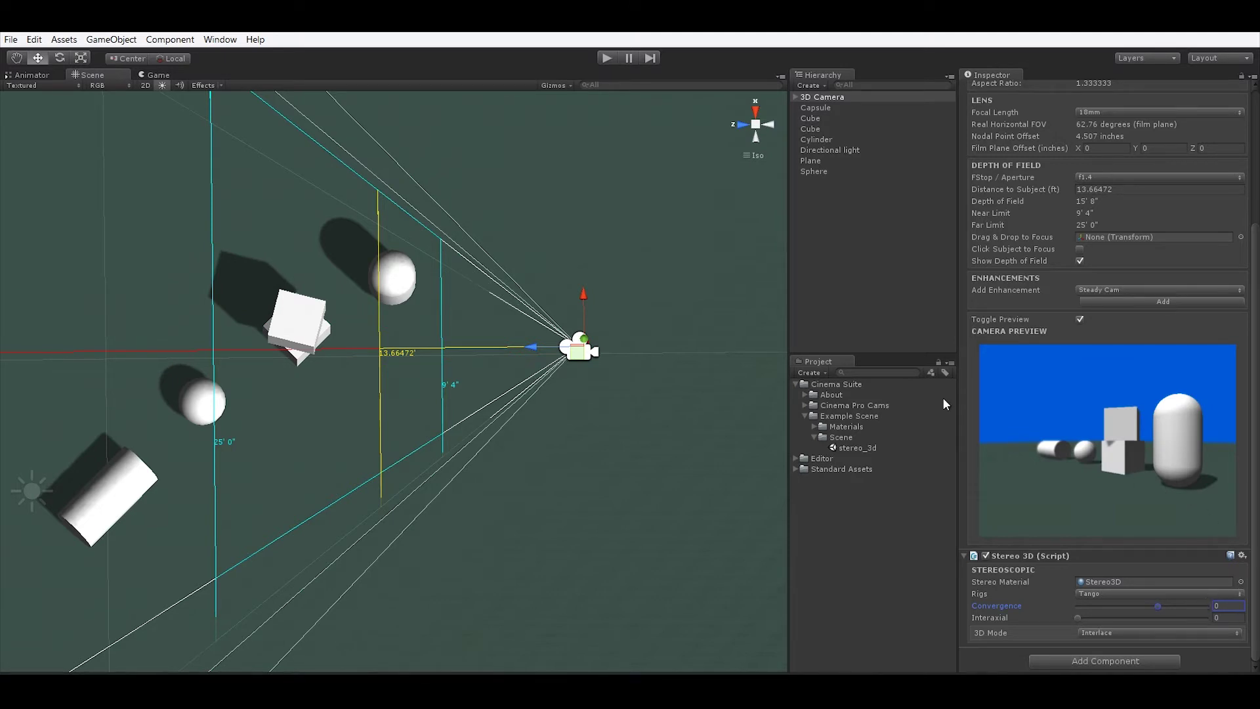
drag(954, 283, 915, 283)
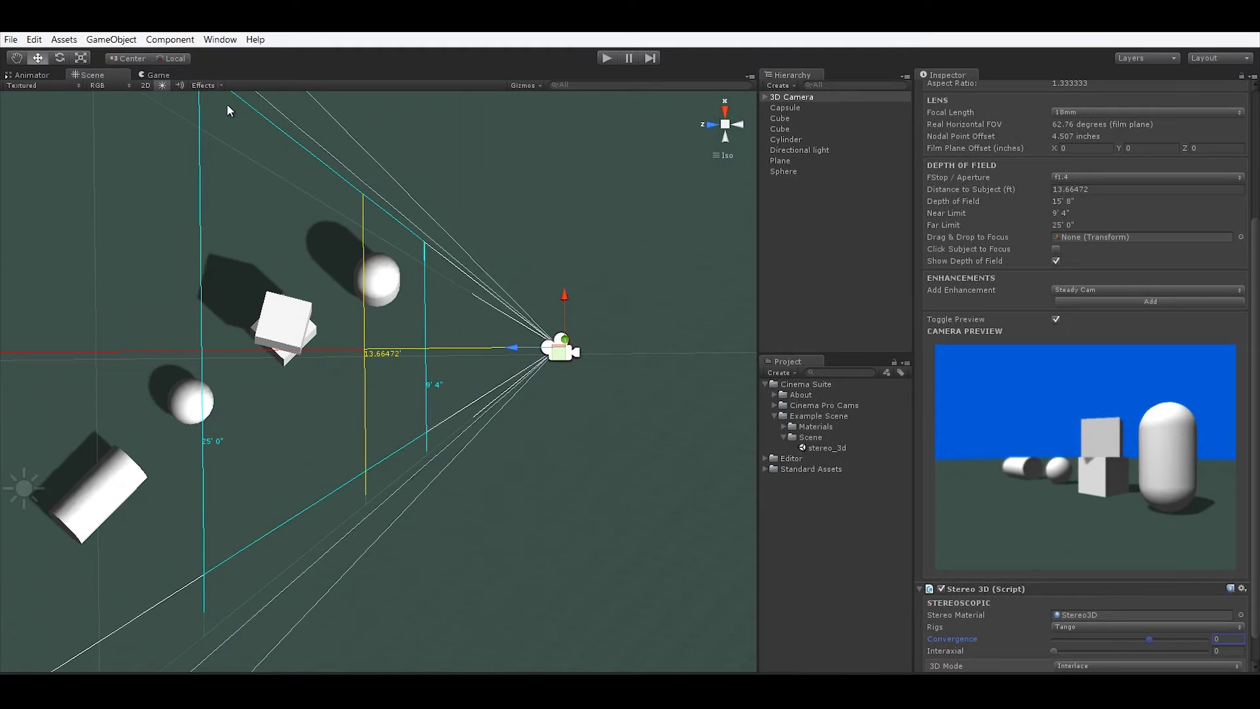
click(153, 74)
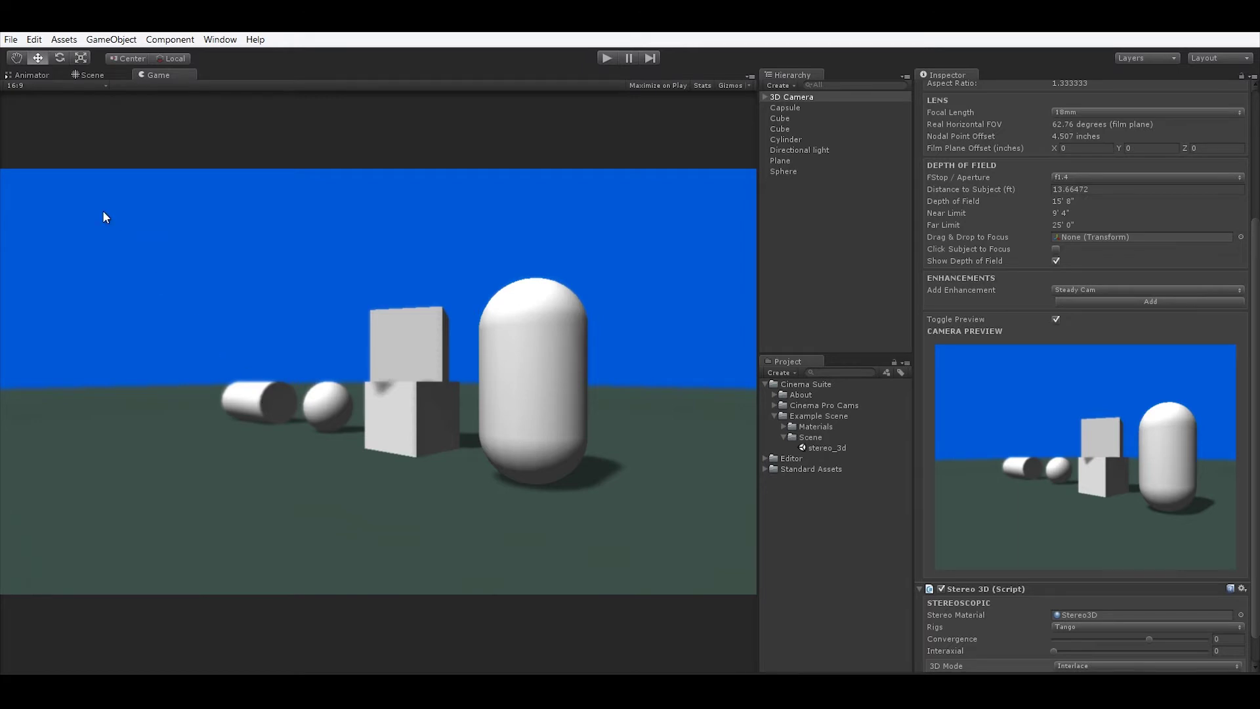
click(80, 75)
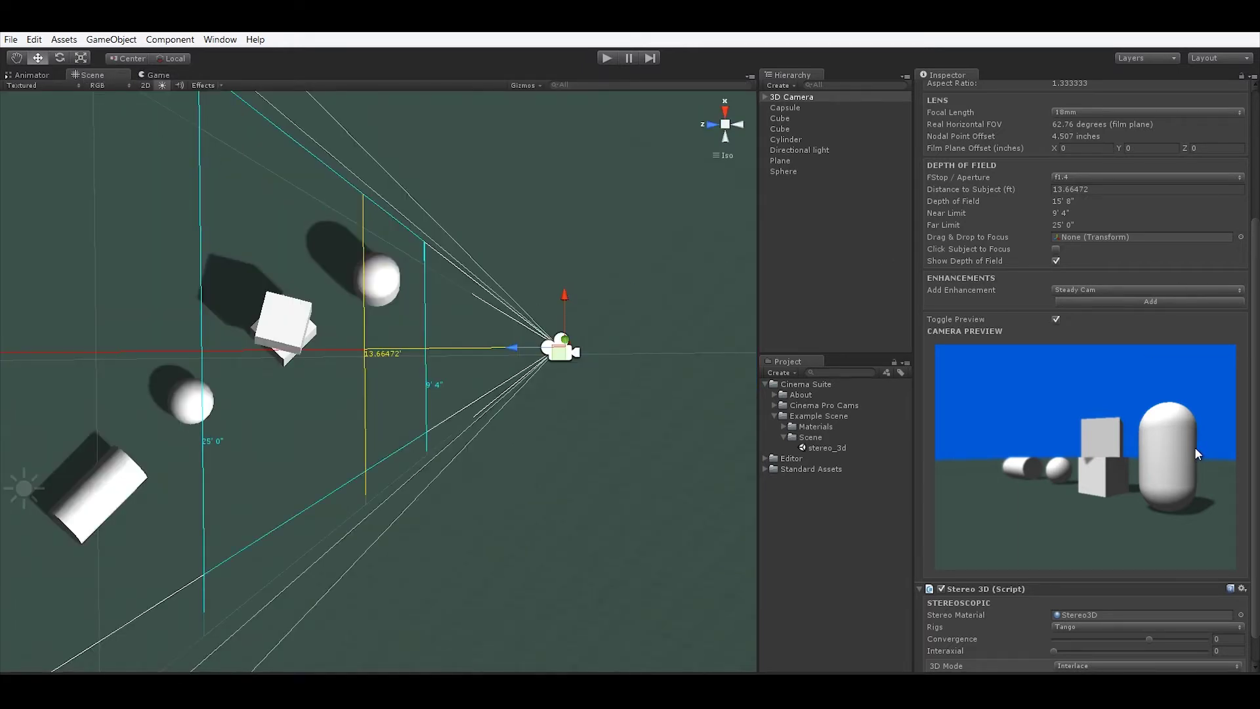
scroll(1084, 394, up, 5)
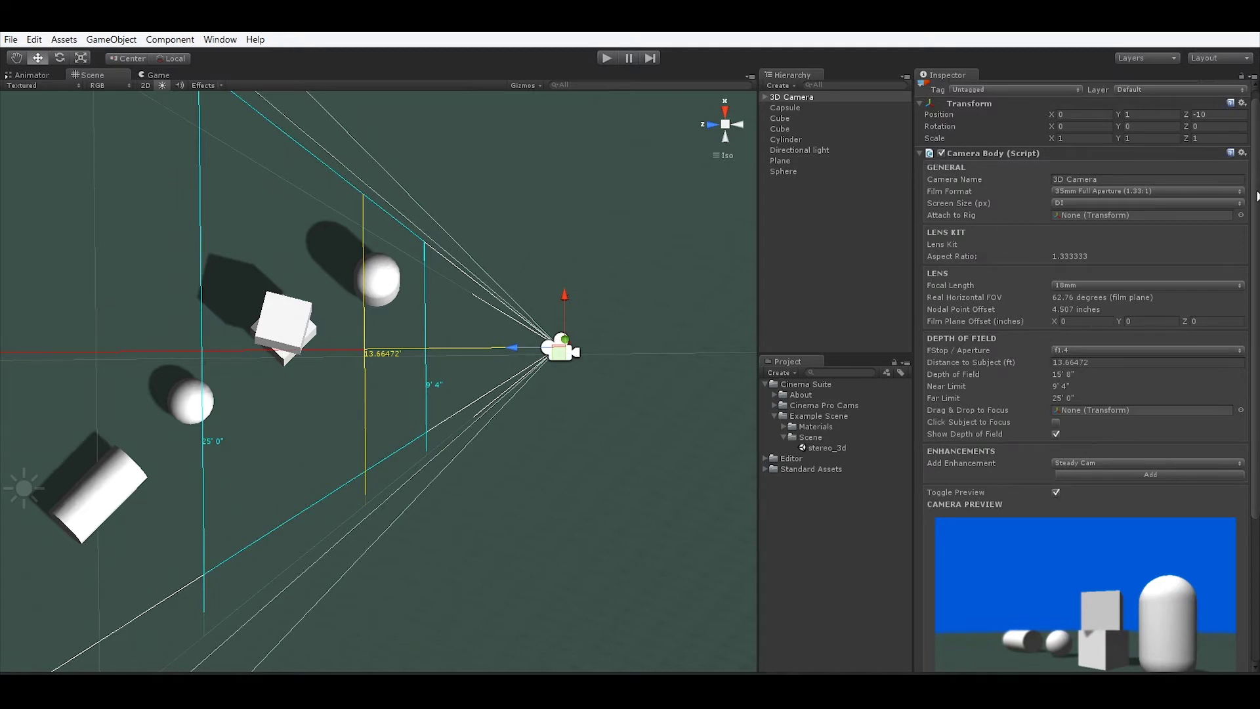
scroll(1257, 195, up, 1)
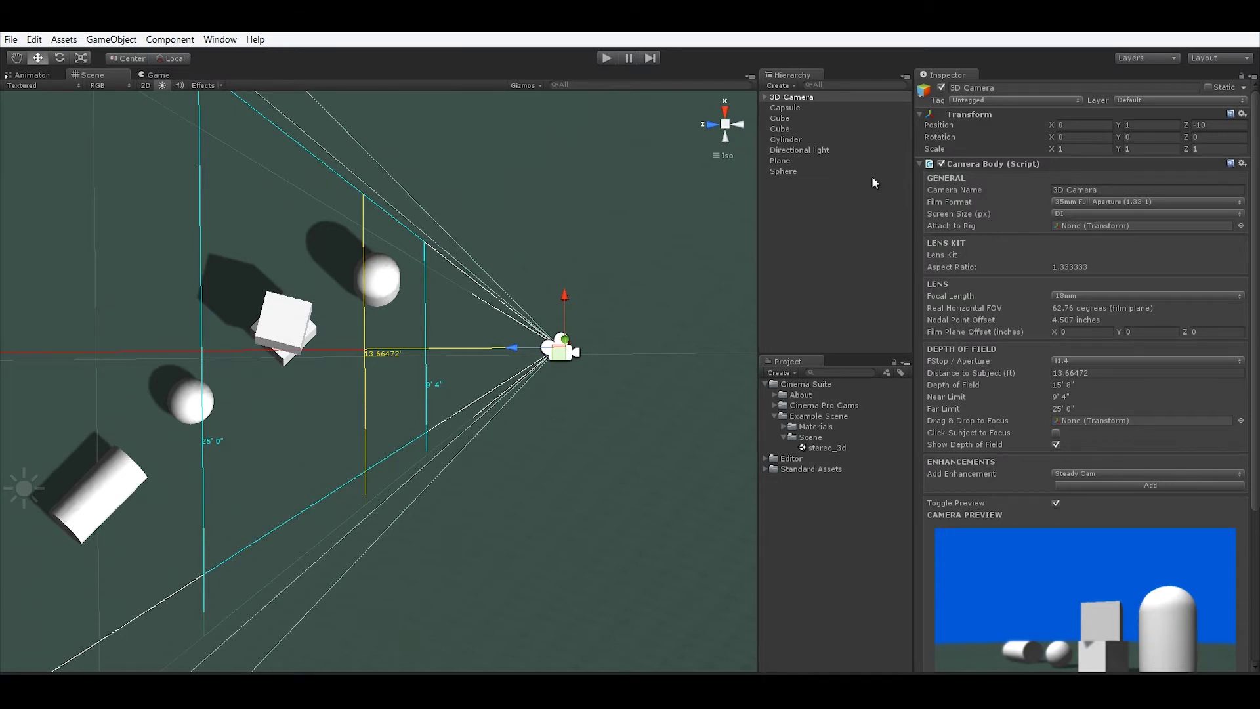
Step: Dock the Game view beside the Scene view and resize both panels
drag(158, 75, 723, 287)
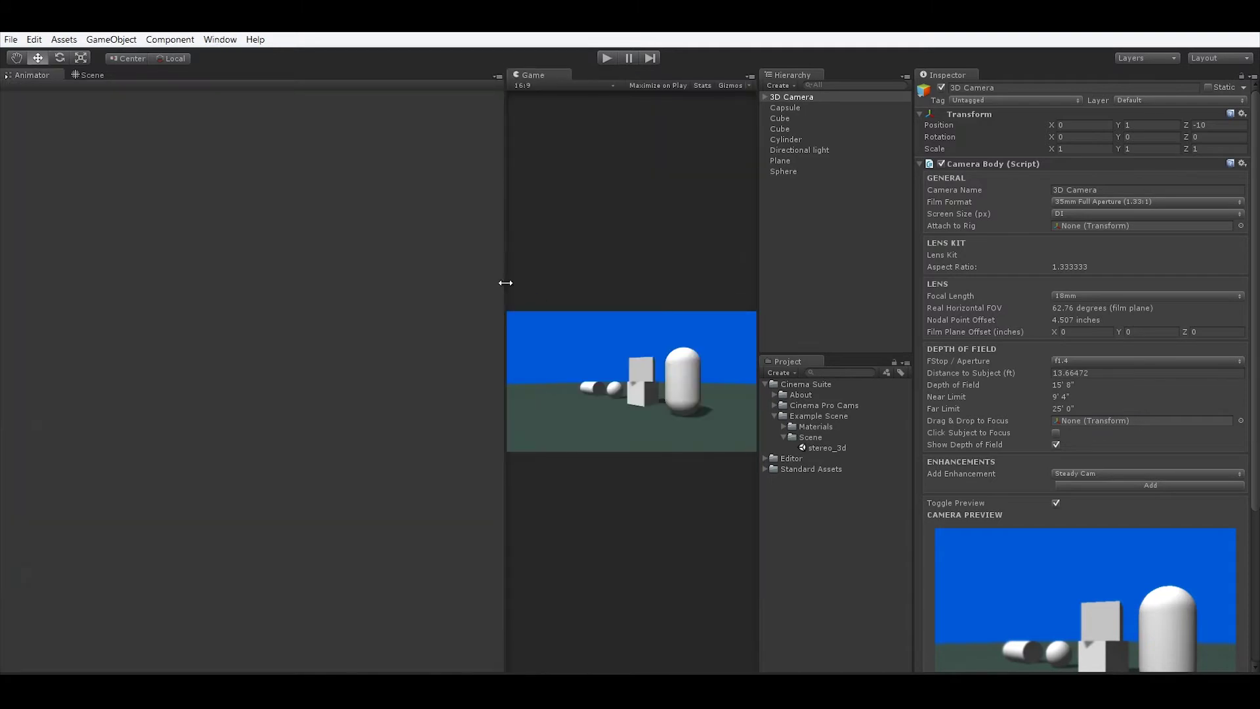
drag(506, 283, 346, 279)
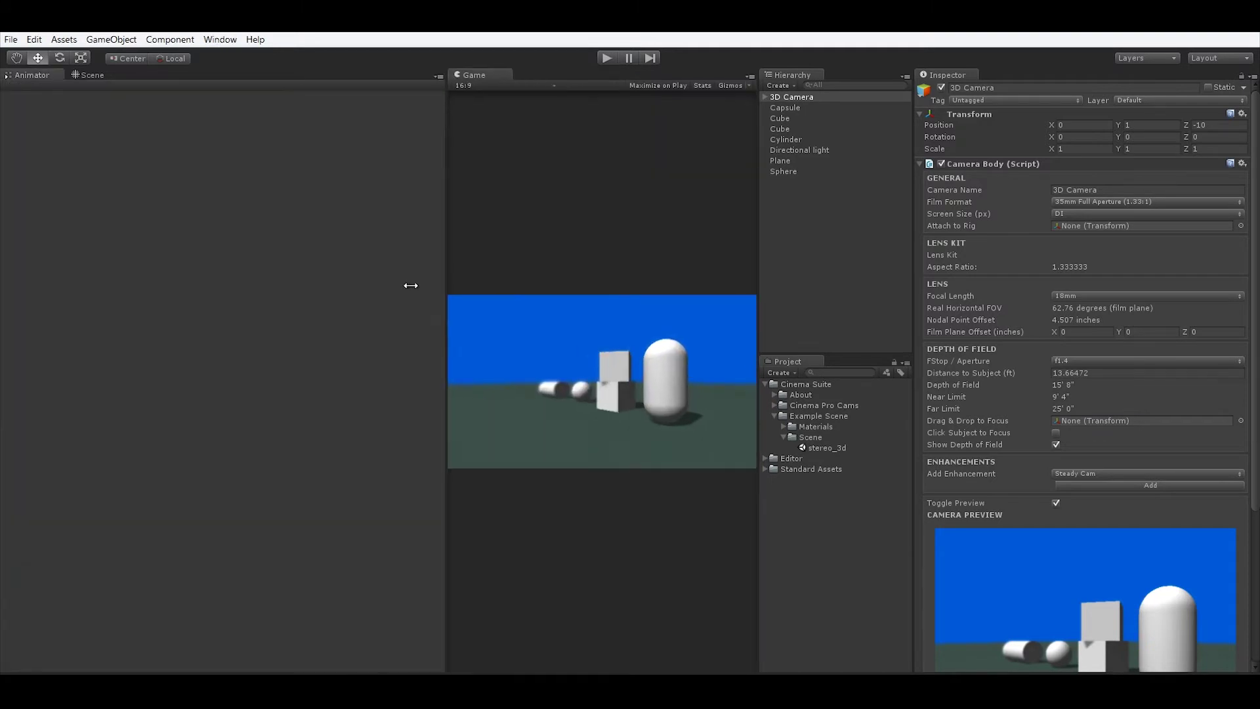
click(95, 75)
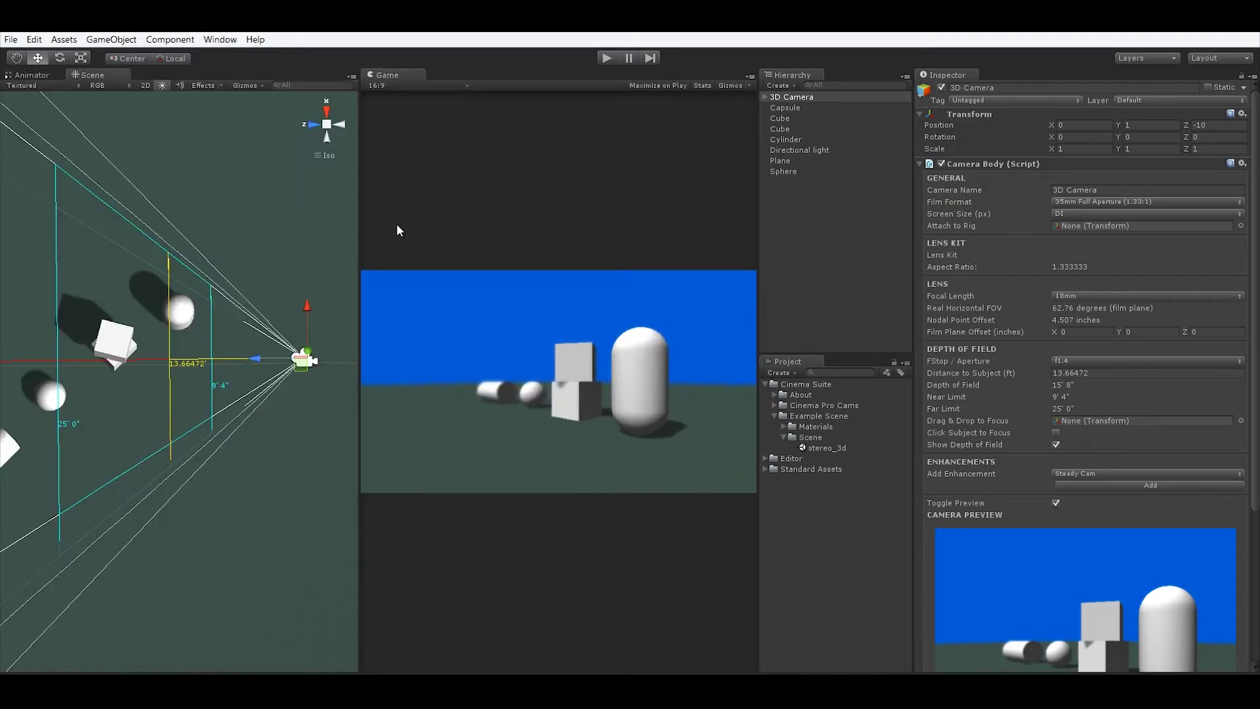
drag(361, 224, 390, 219)
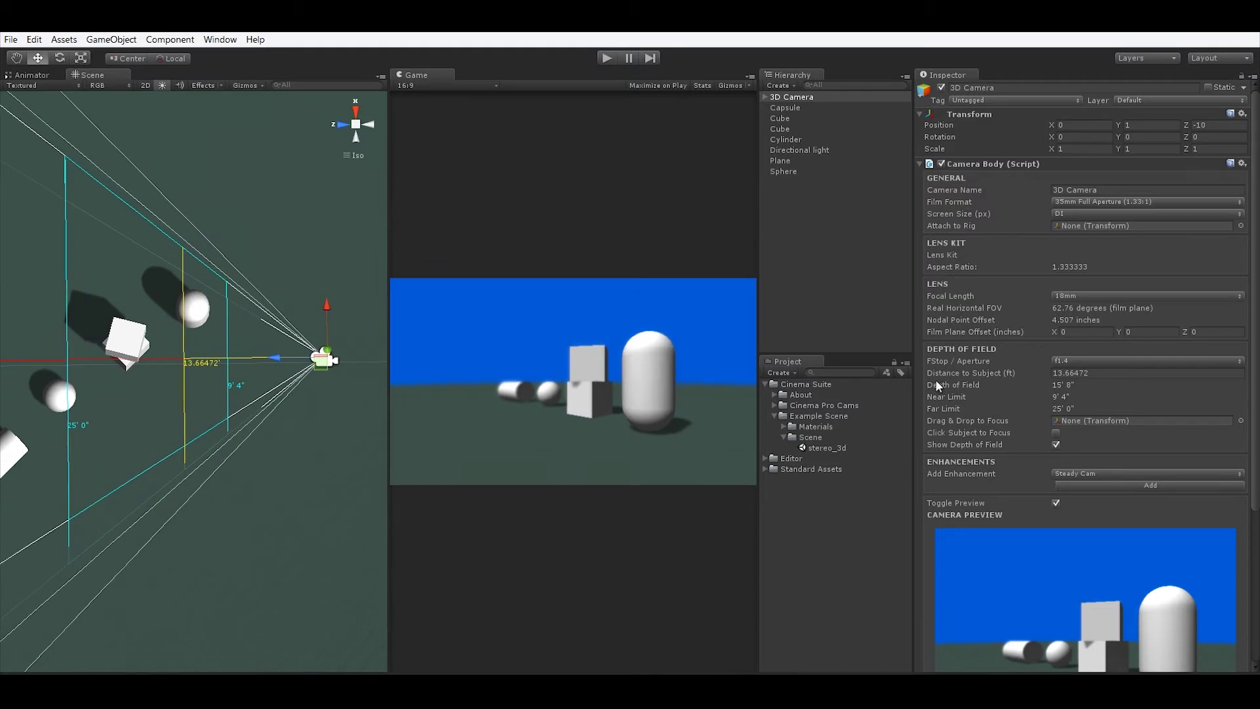
Step: Try the 35mm Full, 16:9 and Academy Aperture film formats
click(1136, 202)
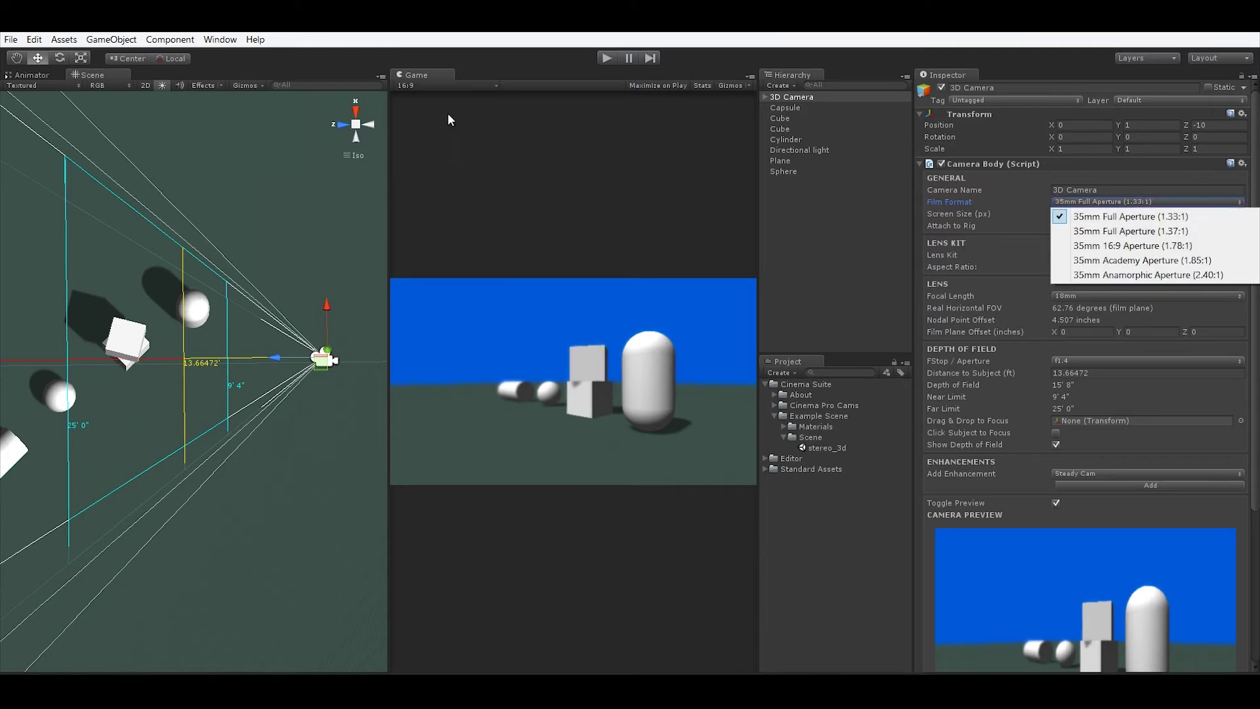
click(444, 90)
click(454, 162)
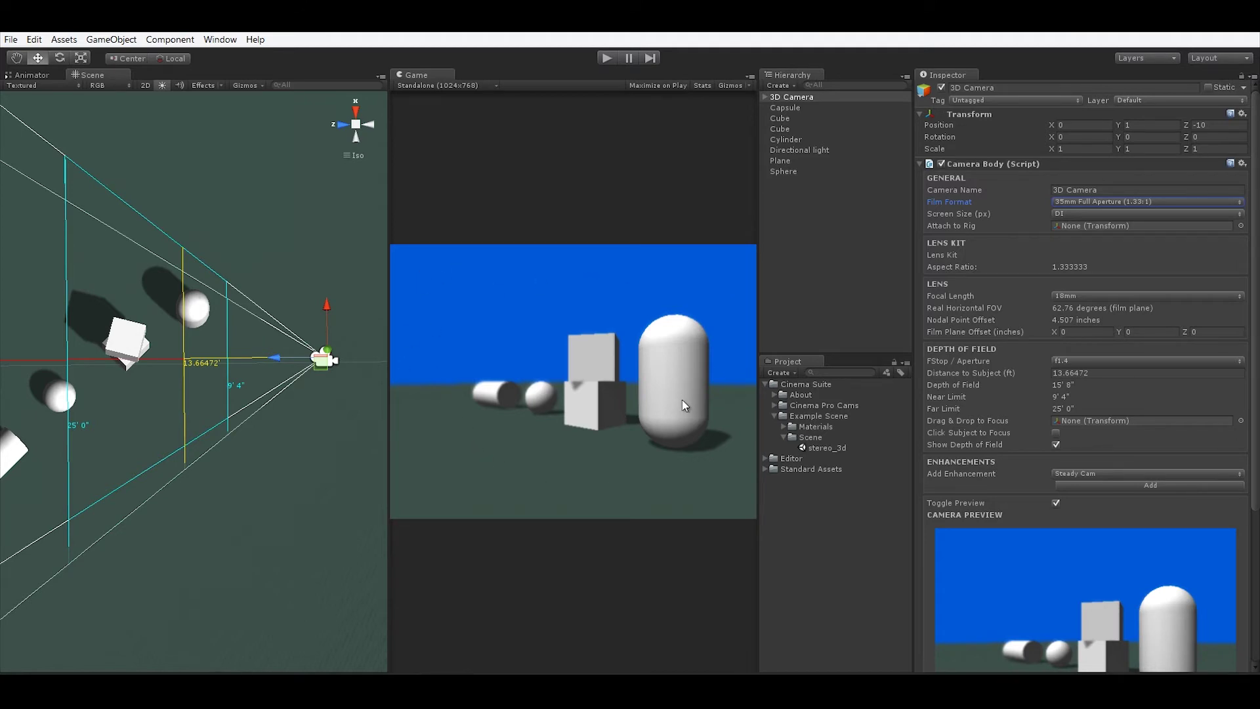
click(1170, 202)
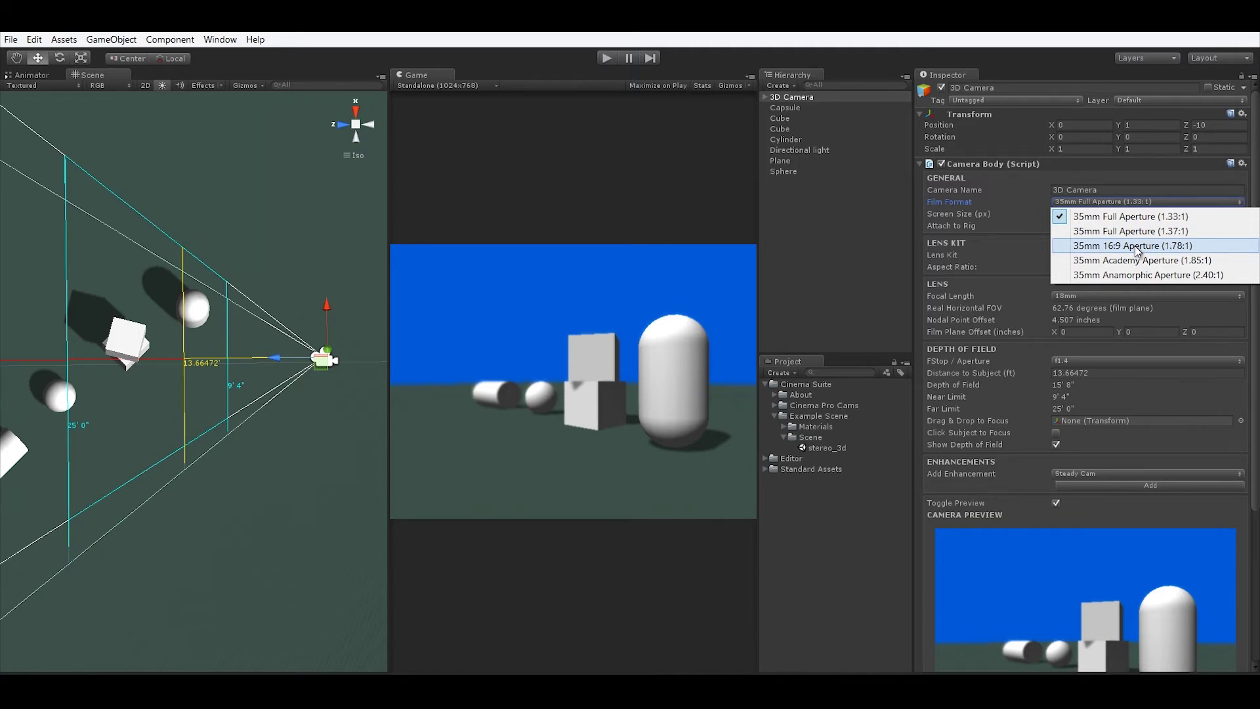
click(1137, 247)
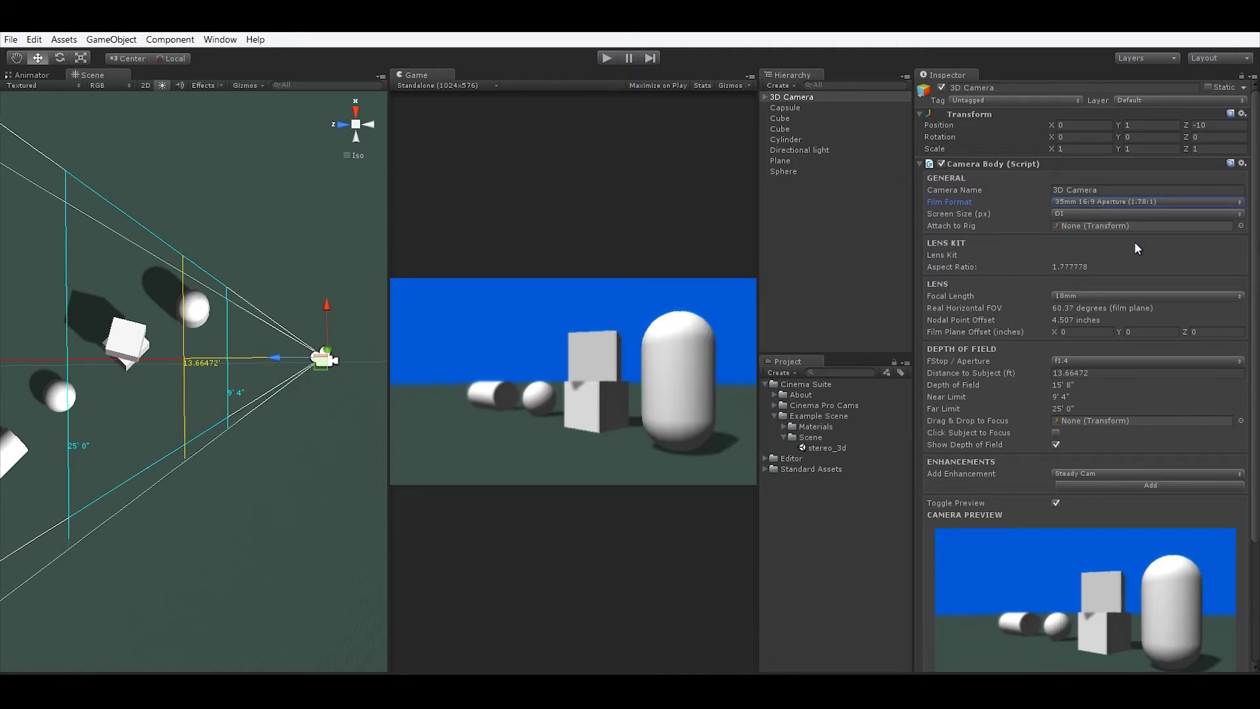
click(1144, 201)
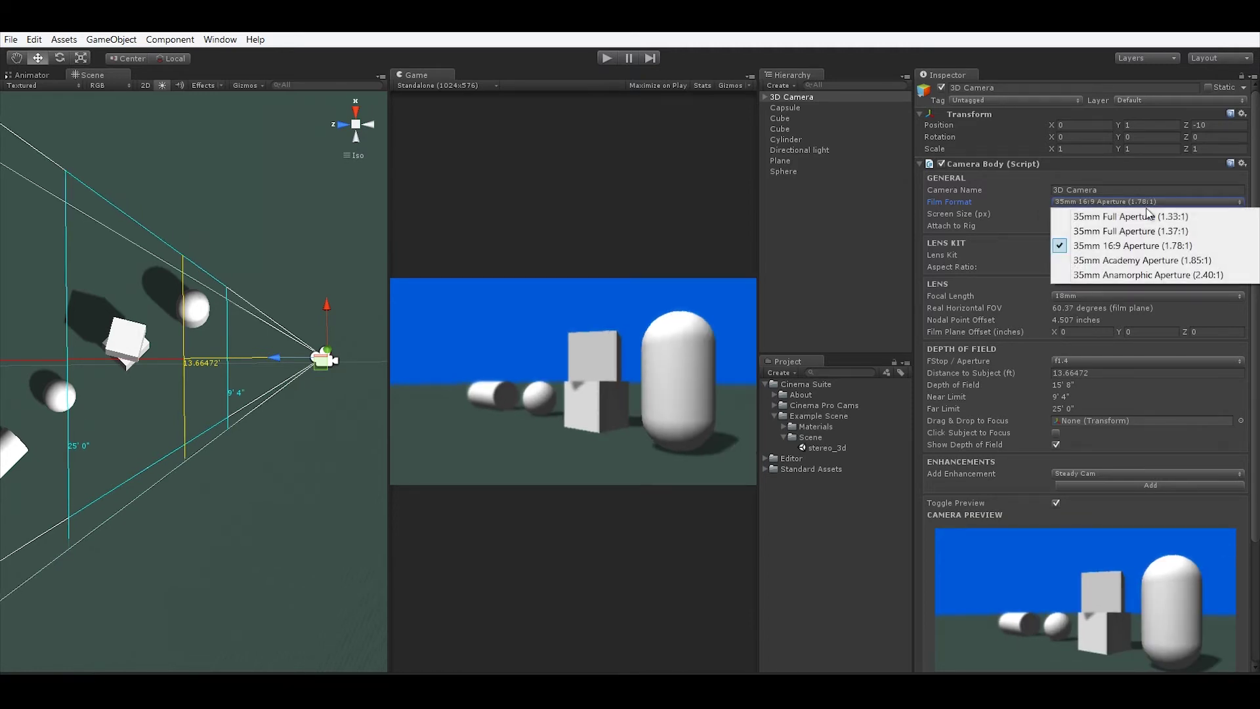
click(1155, 261)
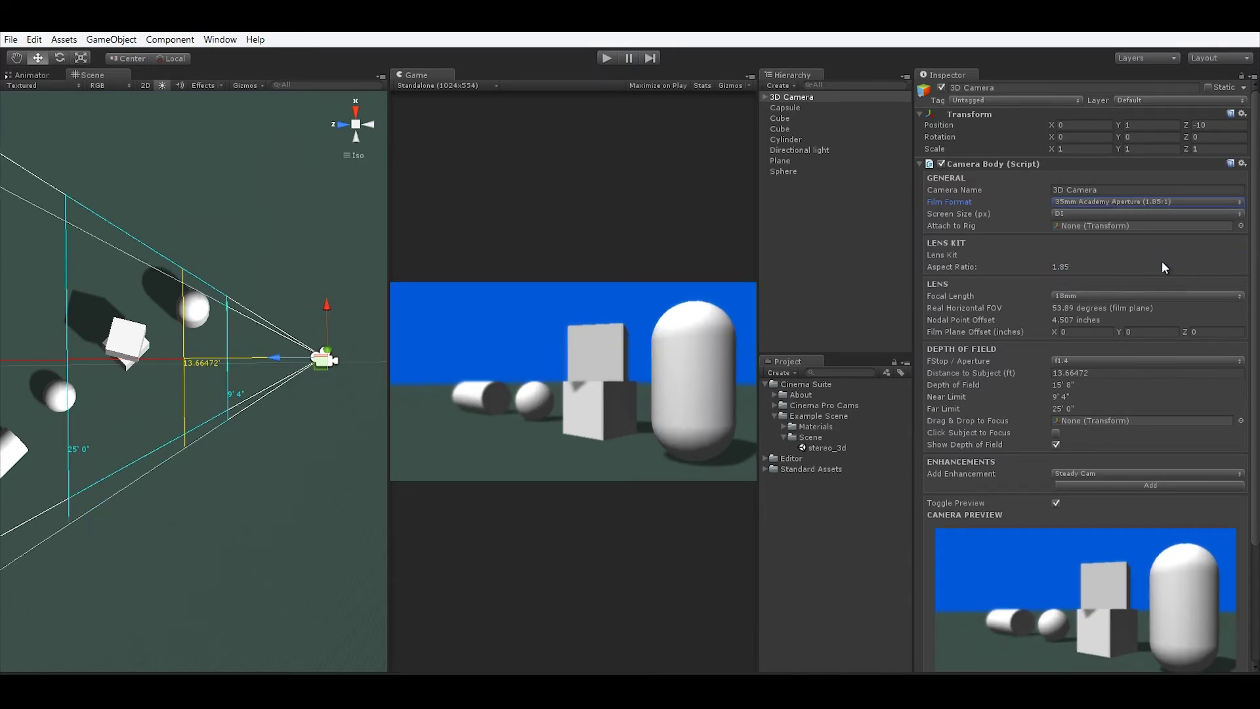
Step: Try Anamorphic and Full Aperture, then settle on 35mm 16:9 Aperture (1.78:1)
click(1182, 201)
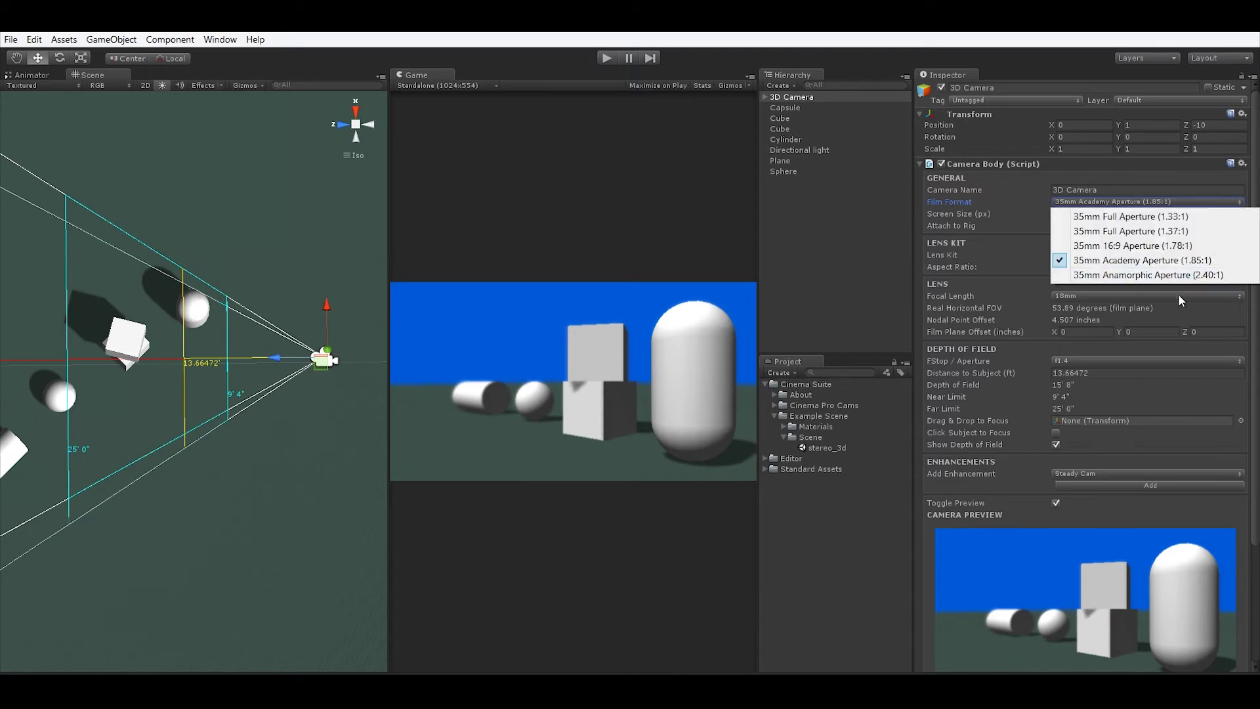
click(1176, 274)
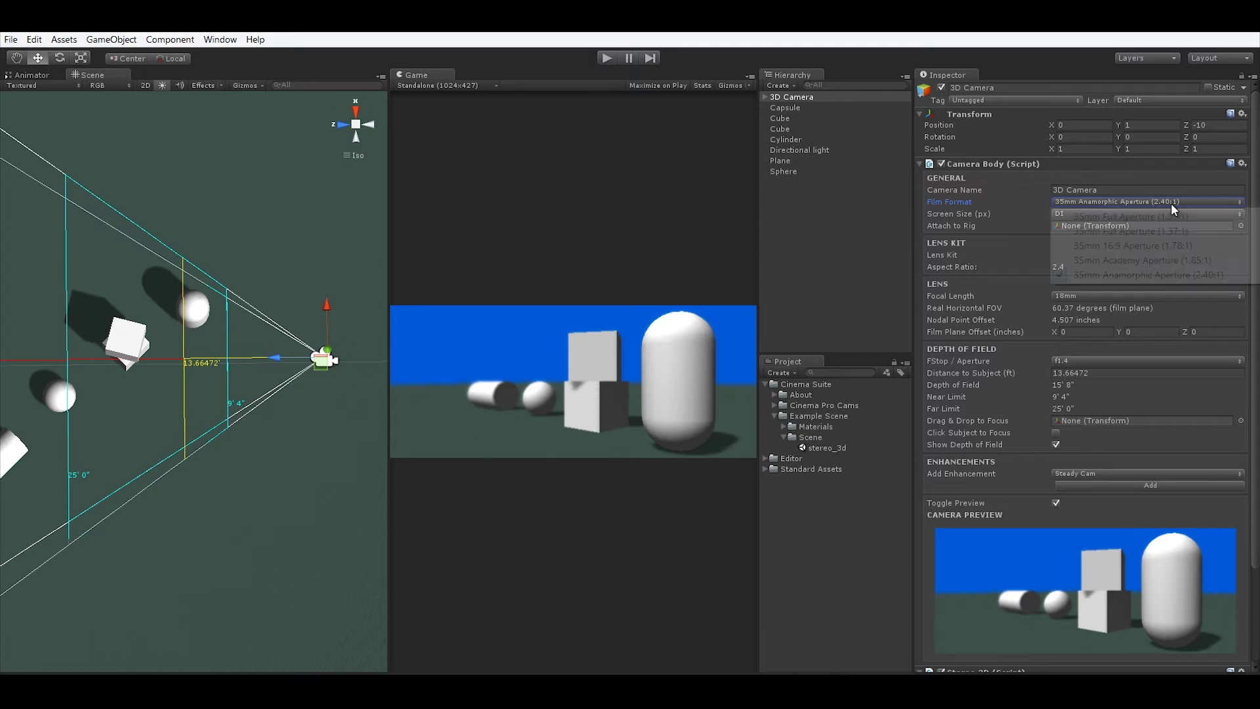
click(1170, 202)
click(1168, 214)
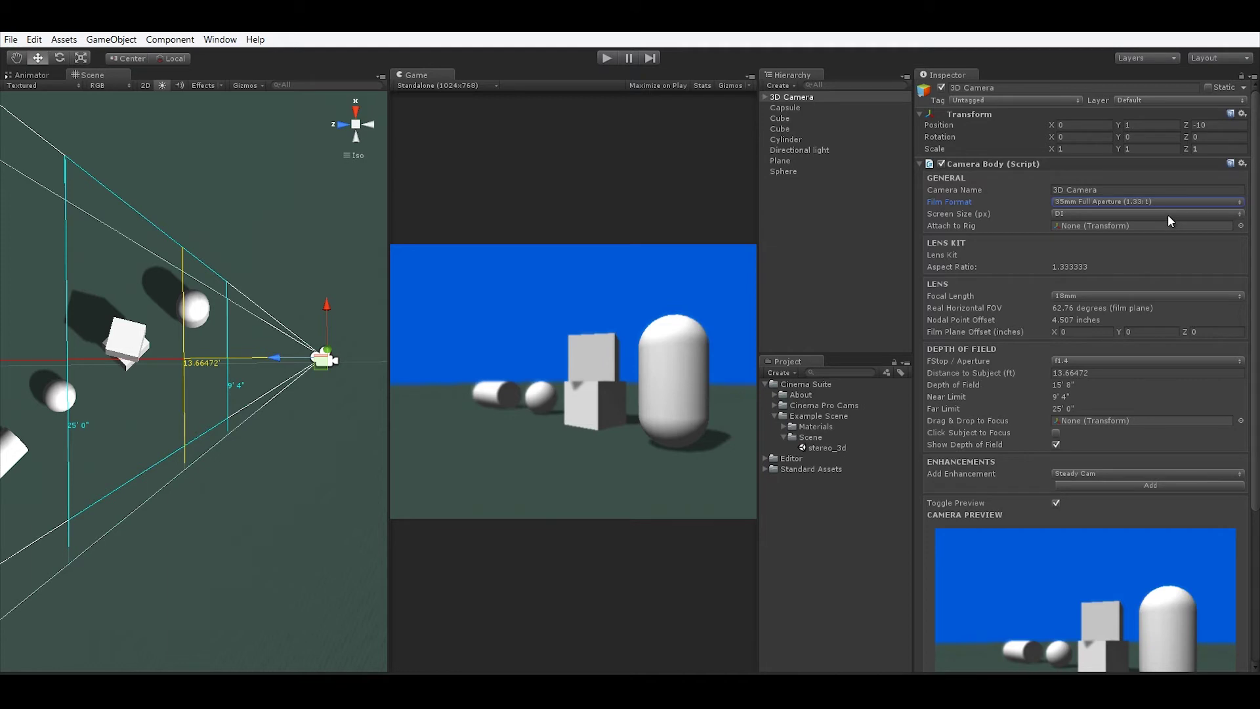
click(1169, 201)
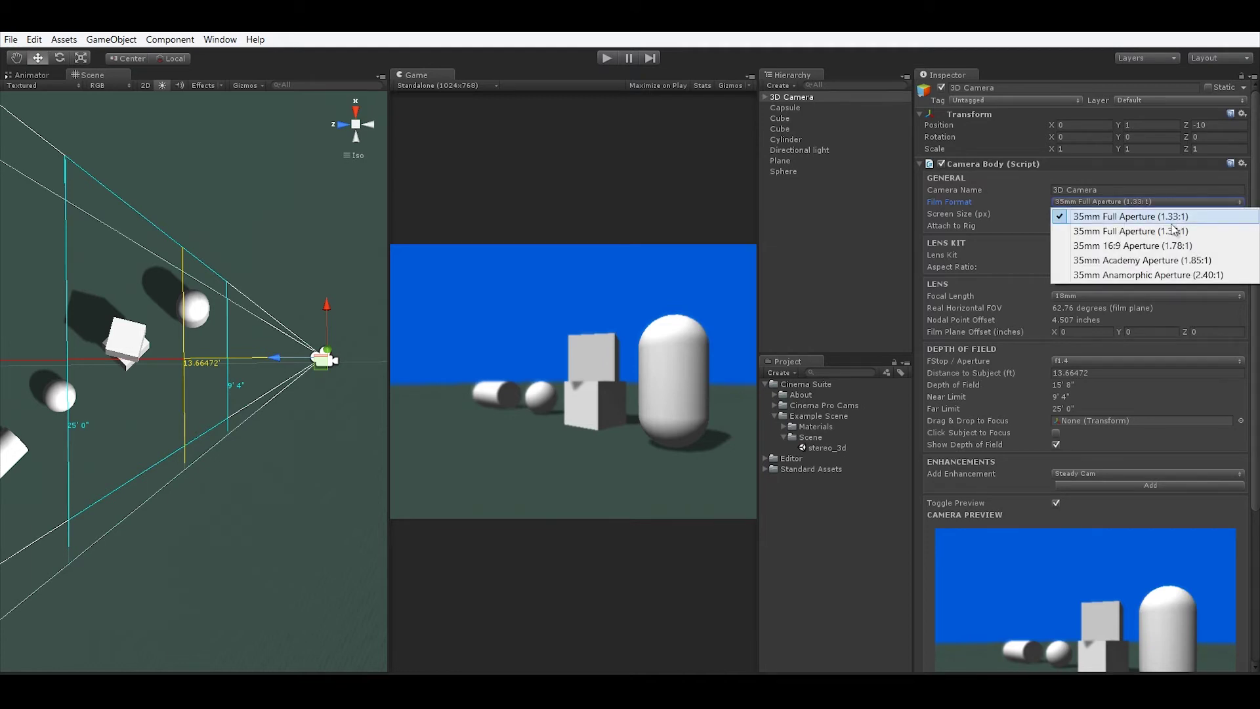
click(1174, 246)
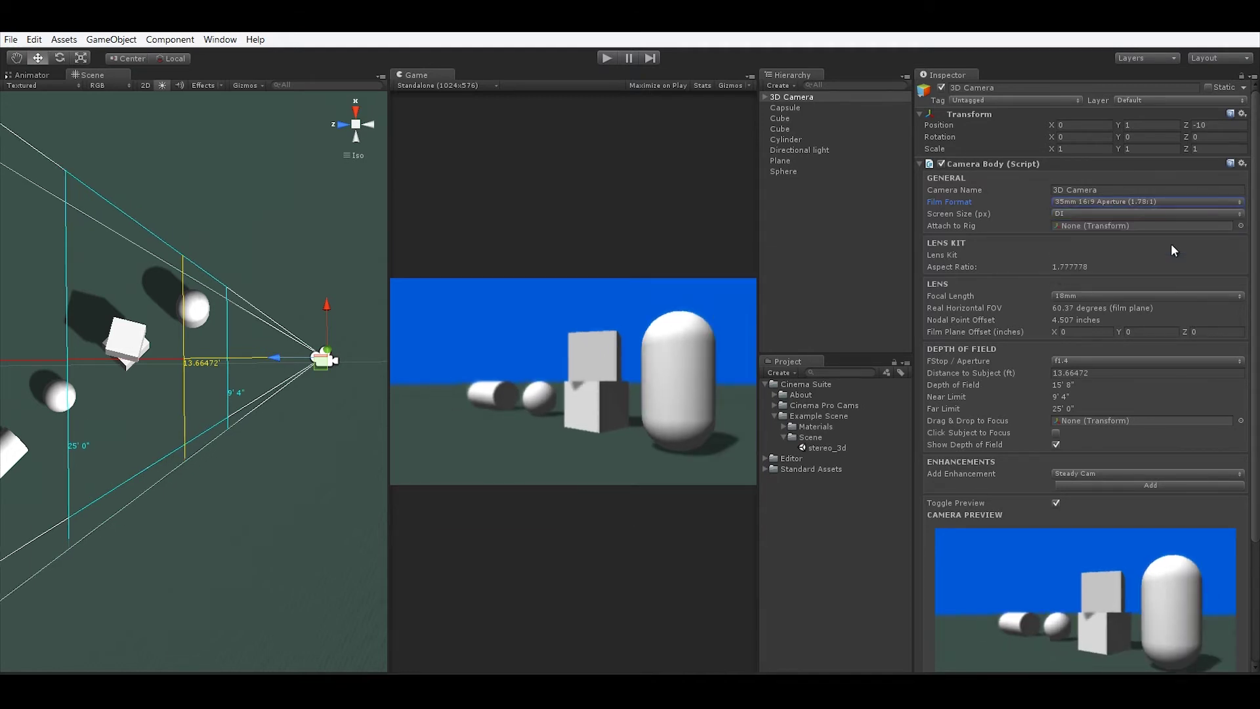
click(1128, 213)
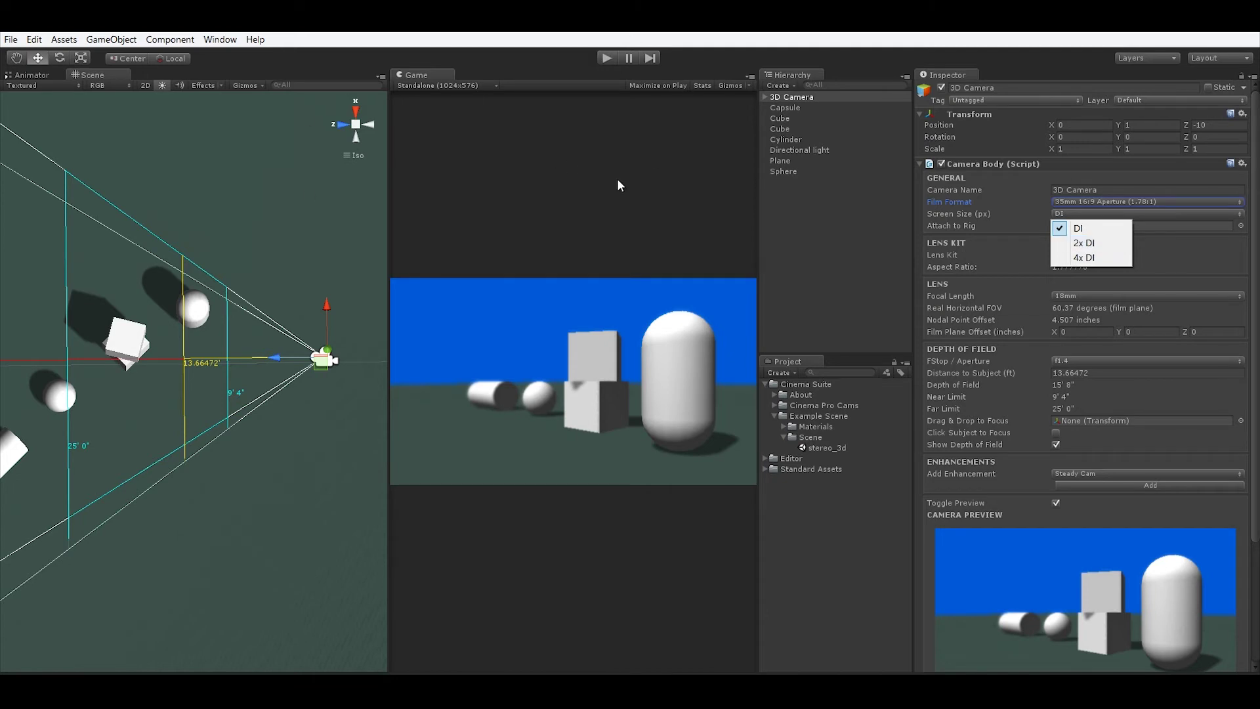
Step: Try the 2x D1 and 4x D1 screen sizes, then switch to a smaller preset
click(1087, 242)
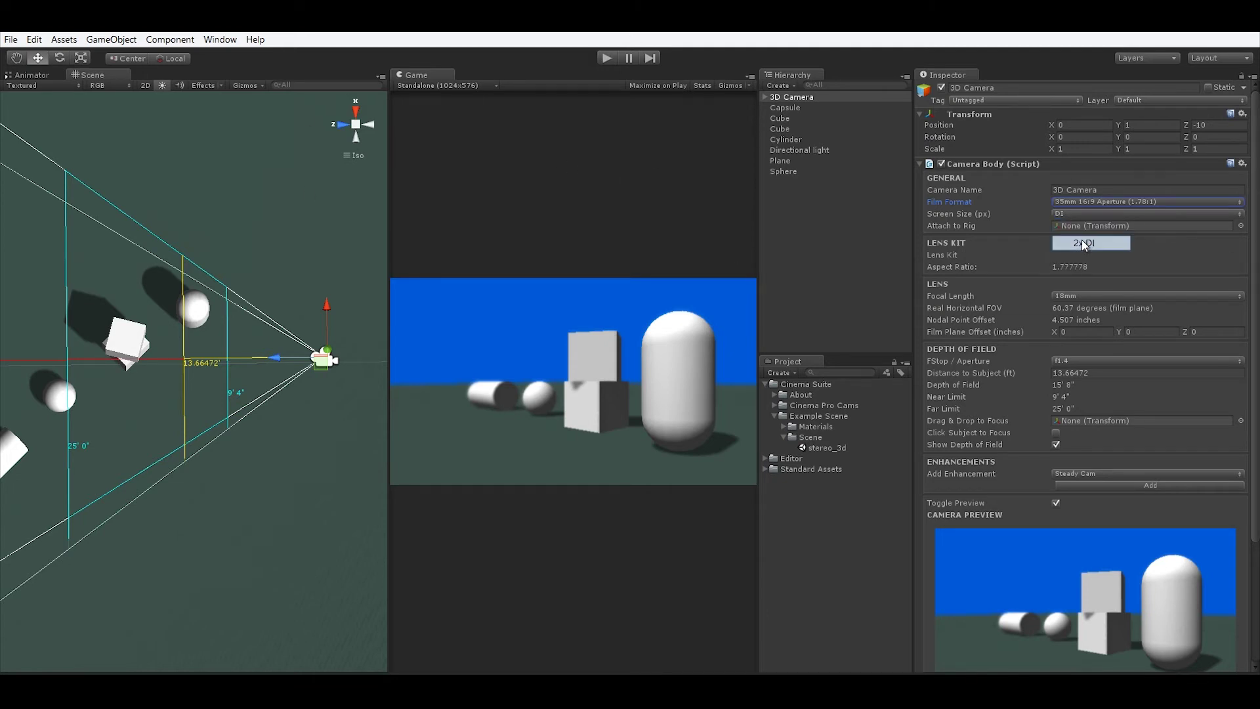
click(1079, 214)
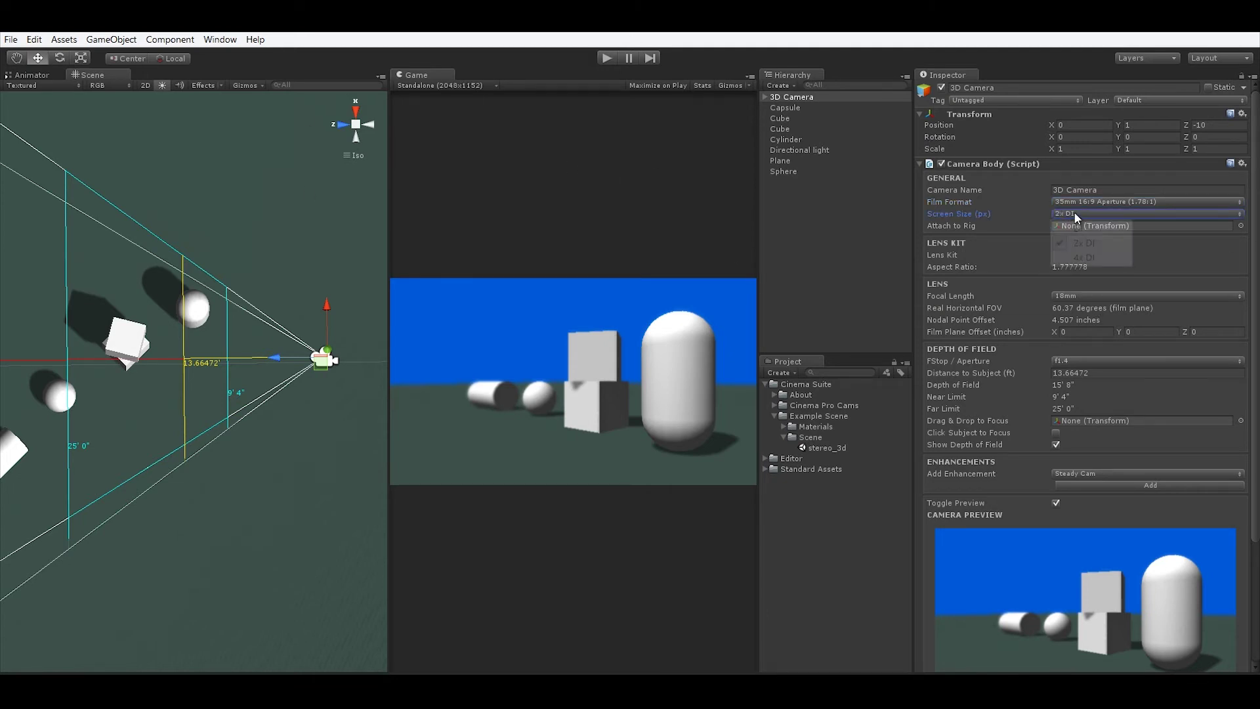
click(1087, 258)
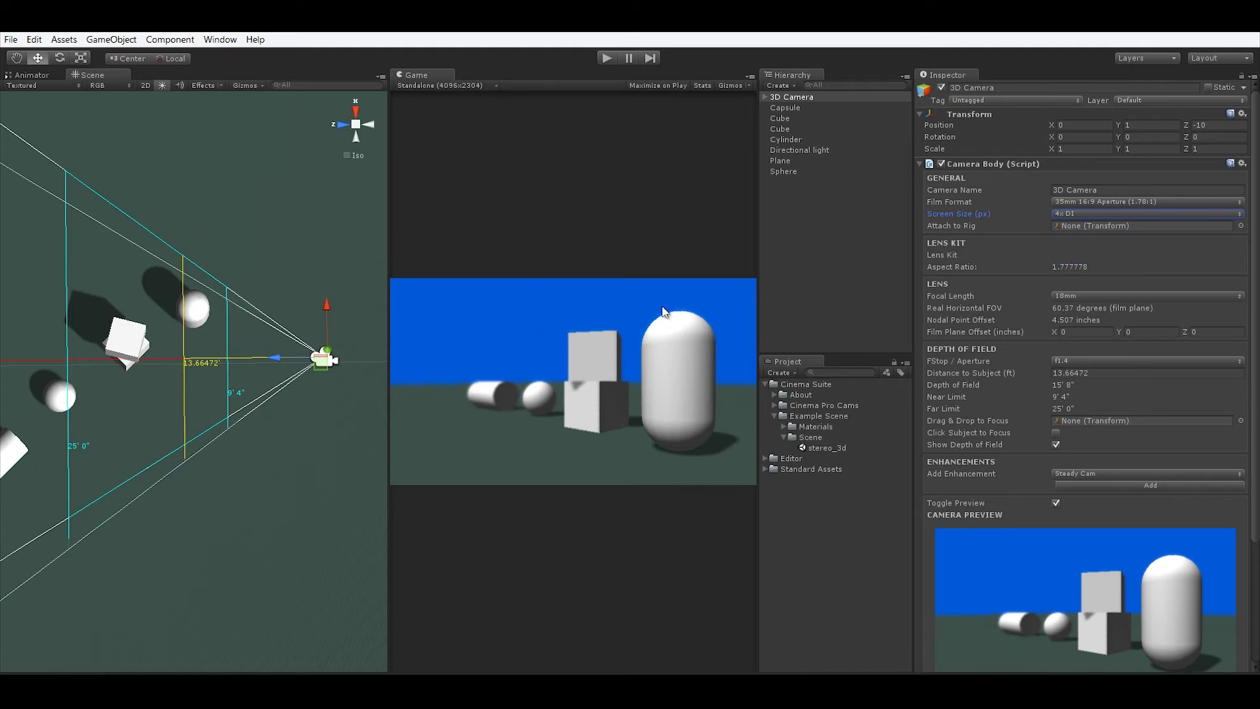
click(1094, 213)
click(1098, 298)
click(1094, 339)
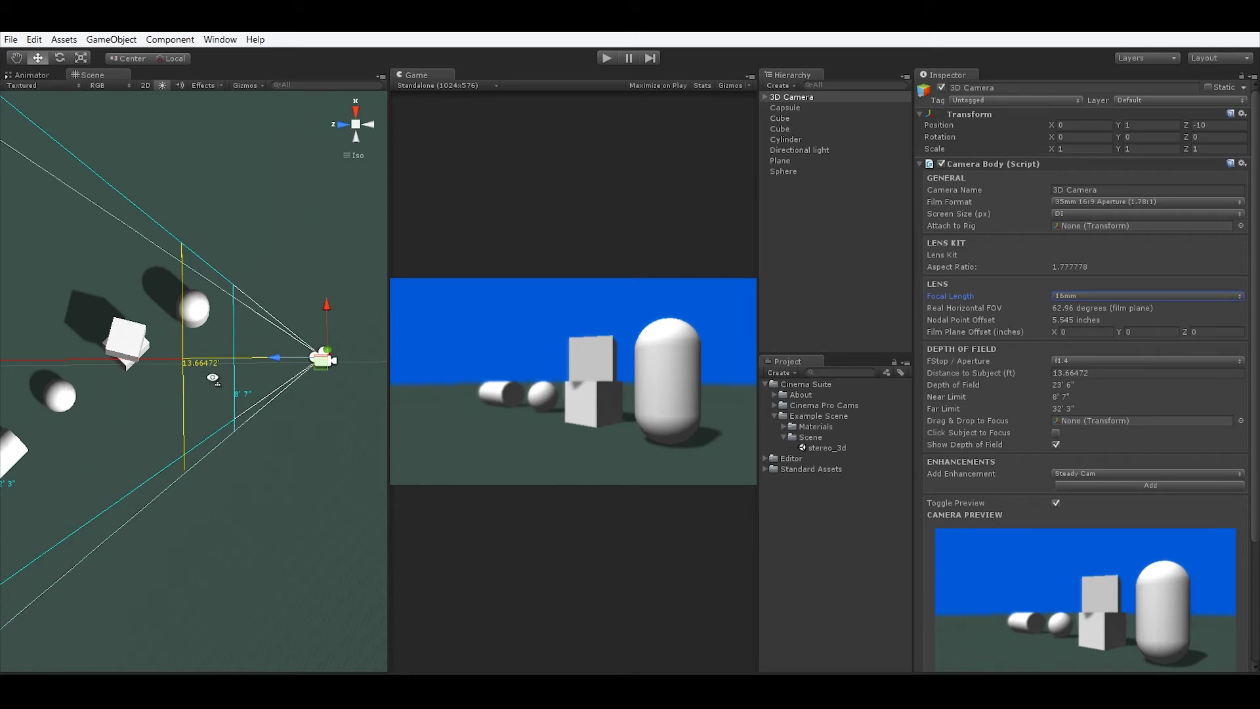
mouse_move(213, 379)
alt+mouse_down()
mouse_move(177, 380)
mouse_move(221, 377)
mouse_move(209, 378)
alt+mouse_up()
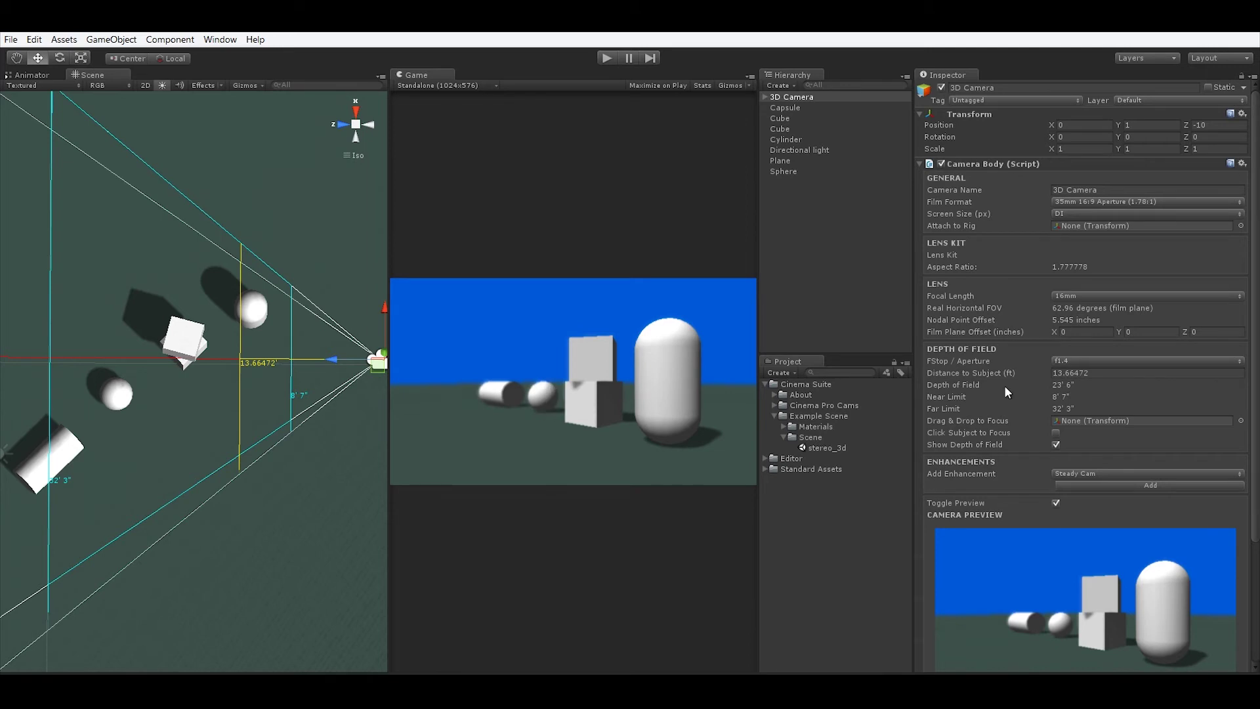
click(1128, 297)
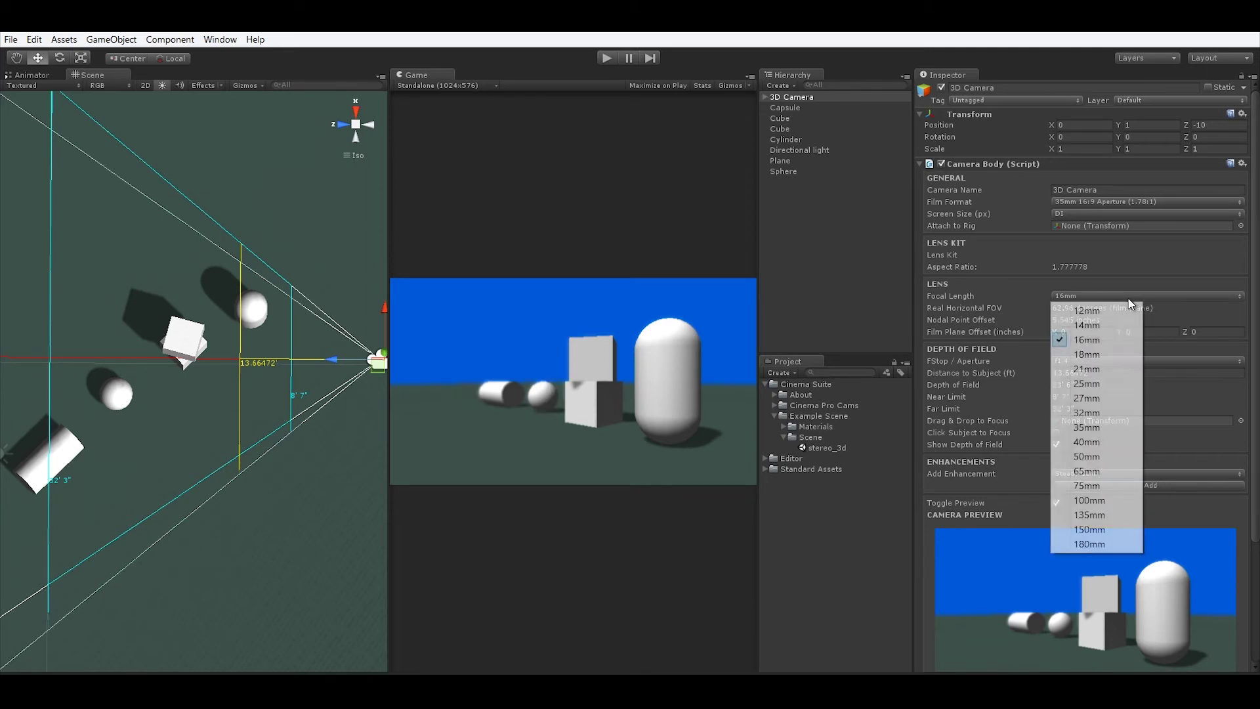
click(1103, 326)
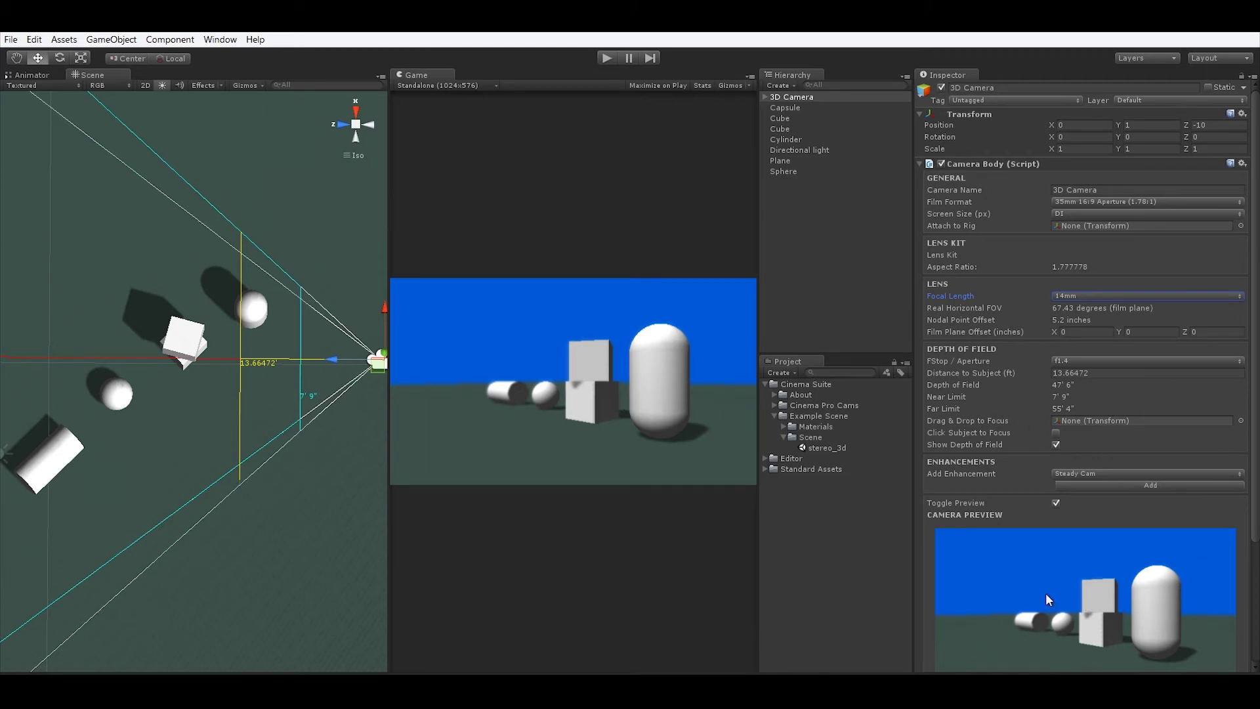
click(1086, 297)
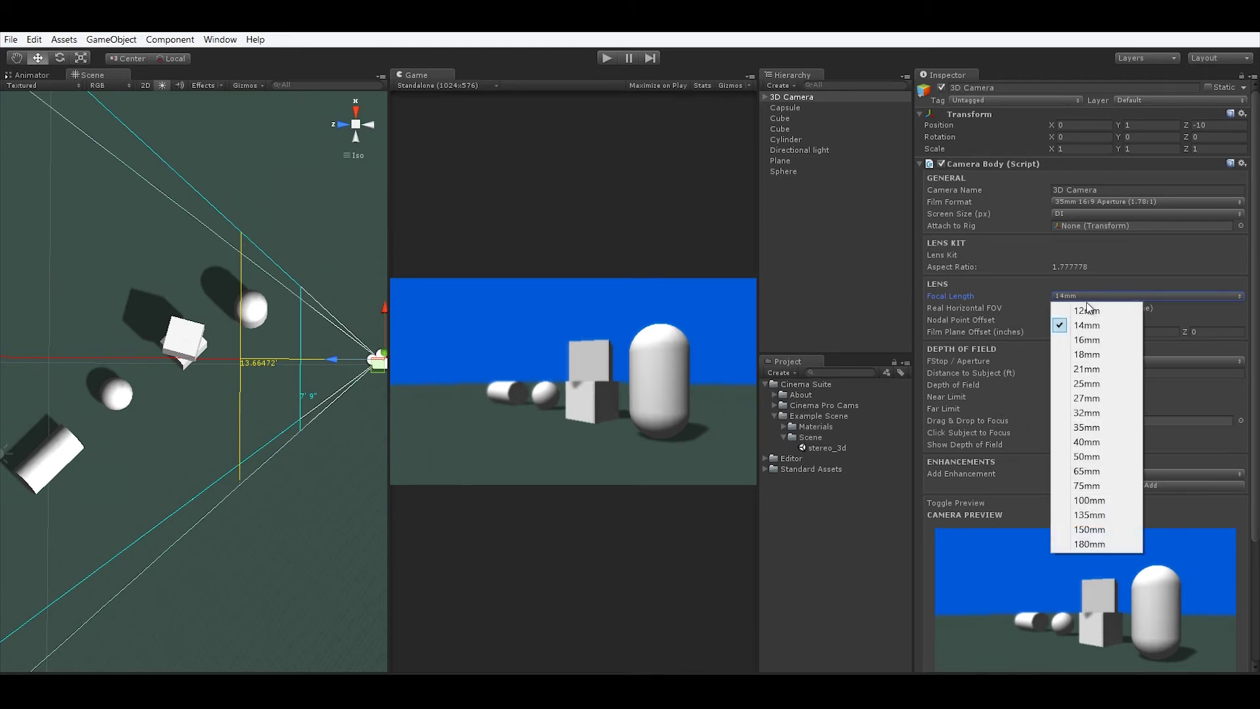
click(1092, 386)
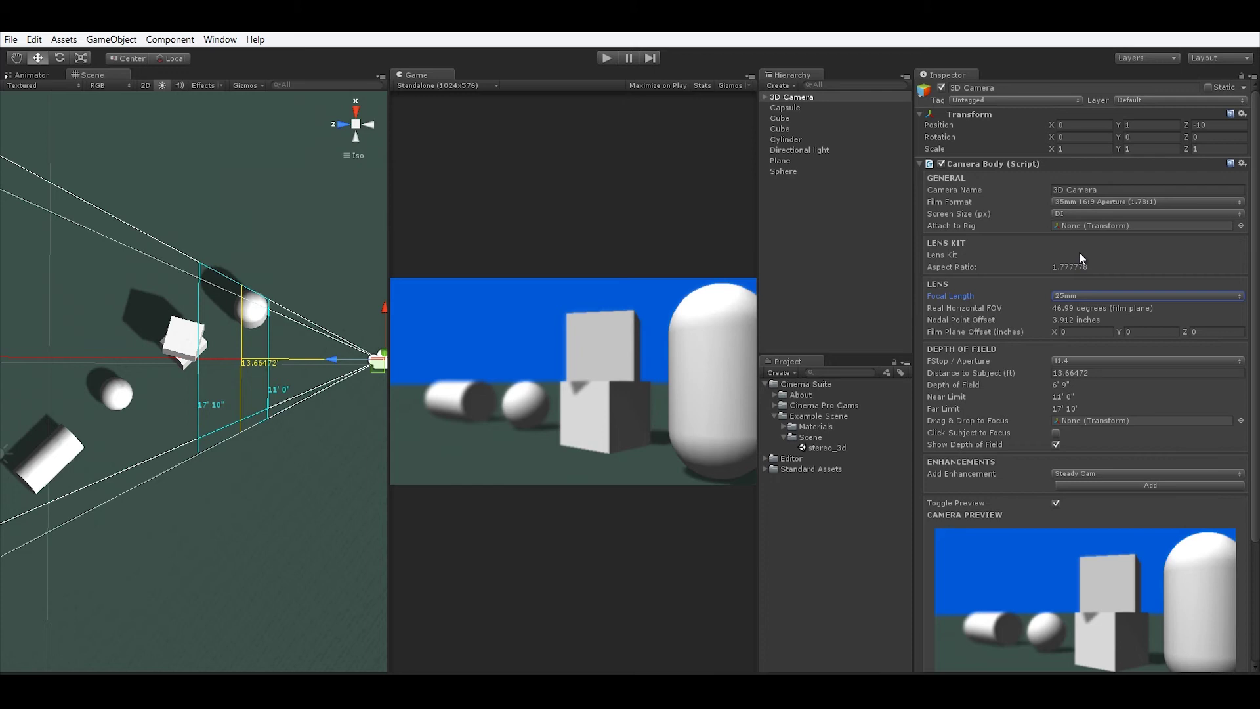
click(1071, 296)
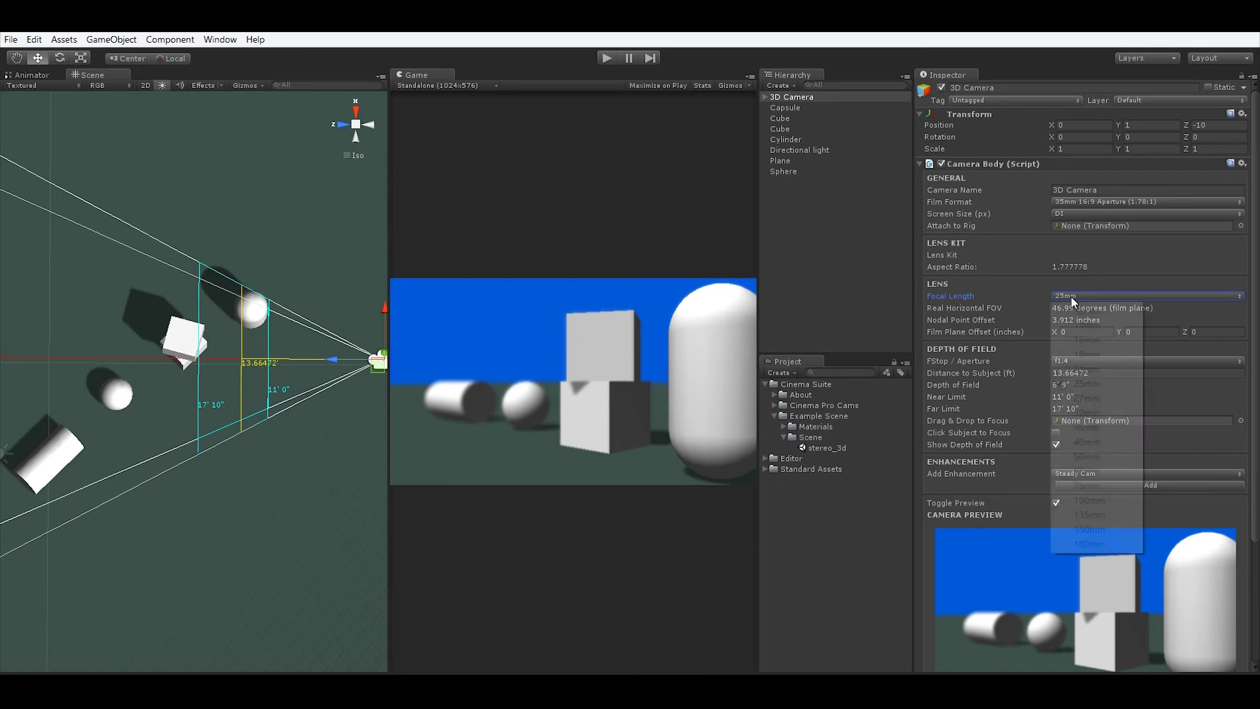
click(1111, 415)
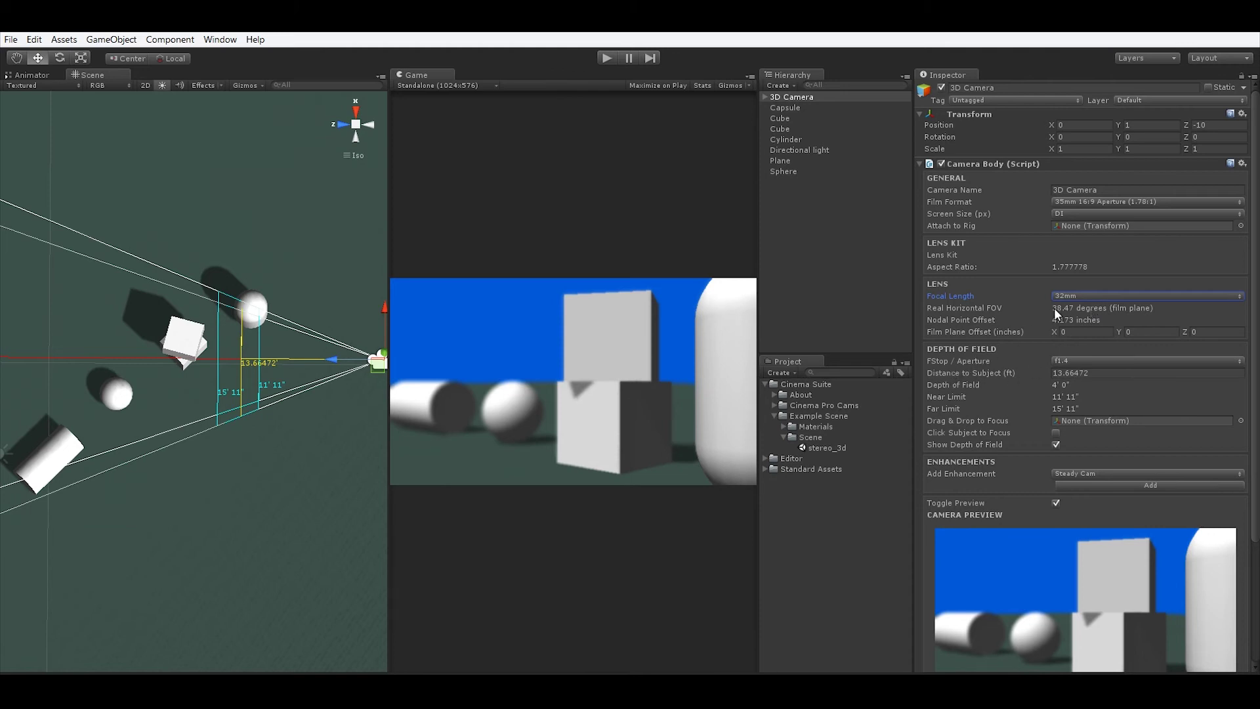
click(1074, 293)
click(1091, 340)
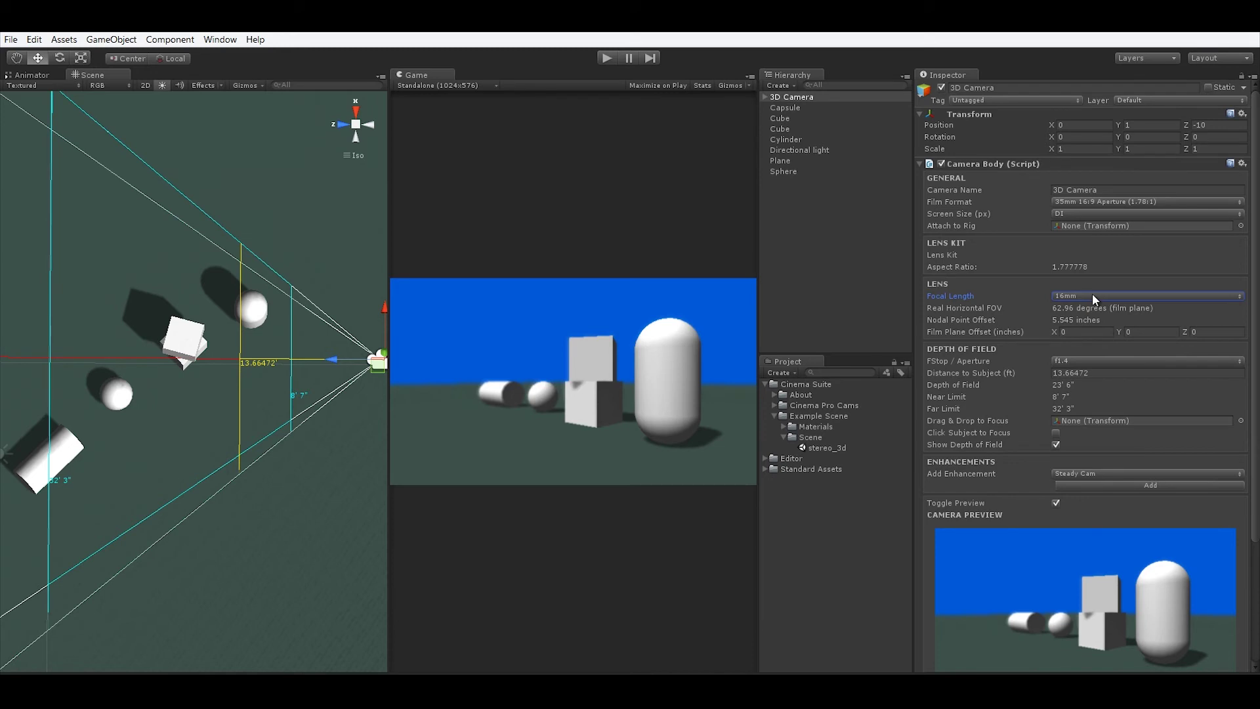
click(1092, 294)
click(1087, 354)
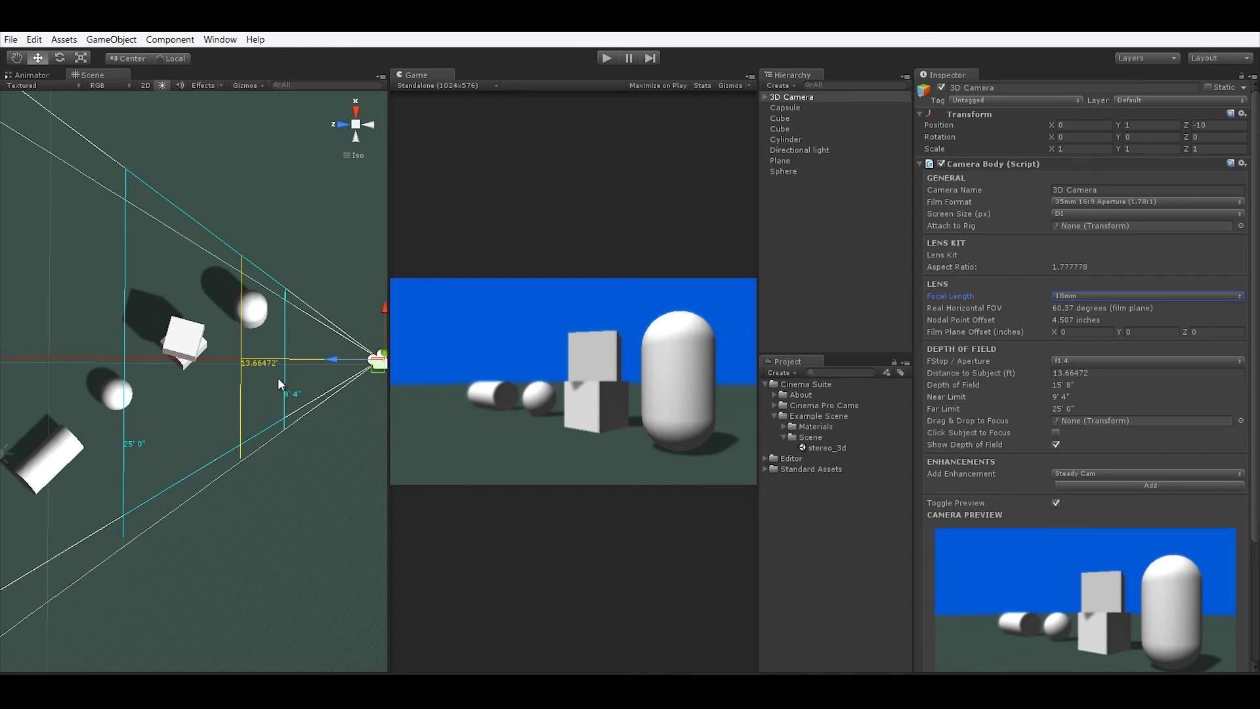
Step: Set the FStop / Aperture to f2.8 and orbit the Scene view around the objects
click(1071, 363)
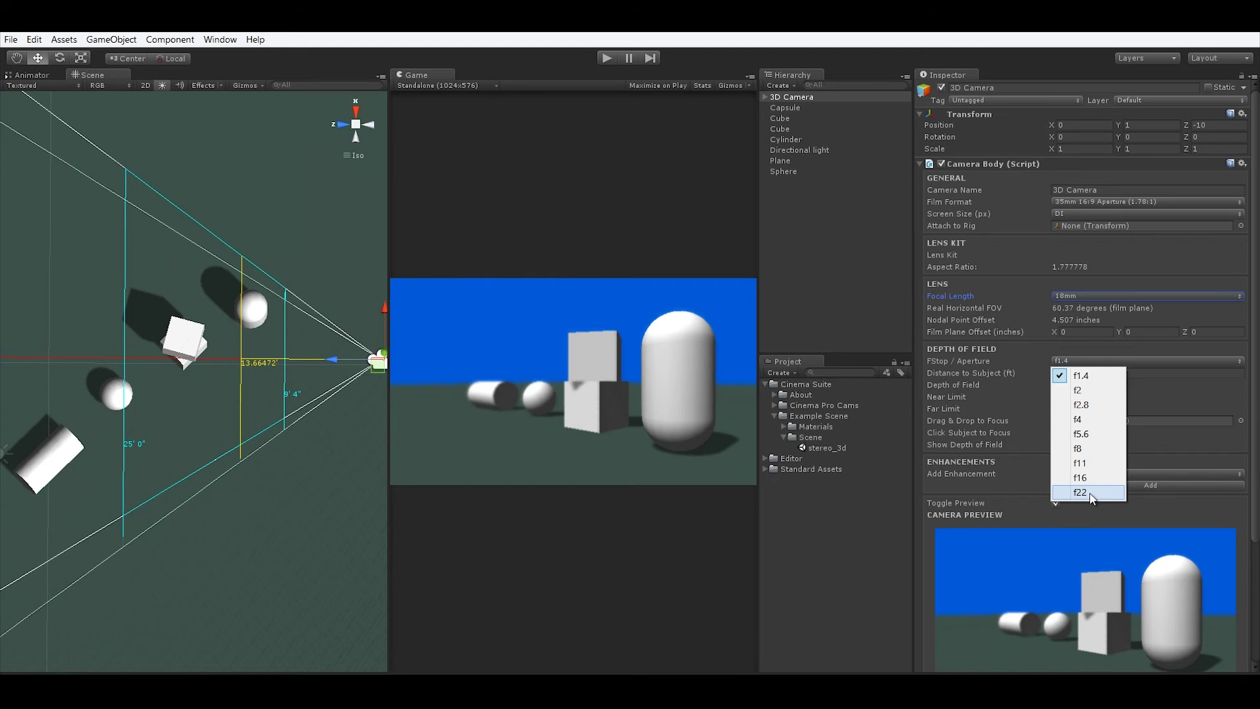
click(1083, 404)
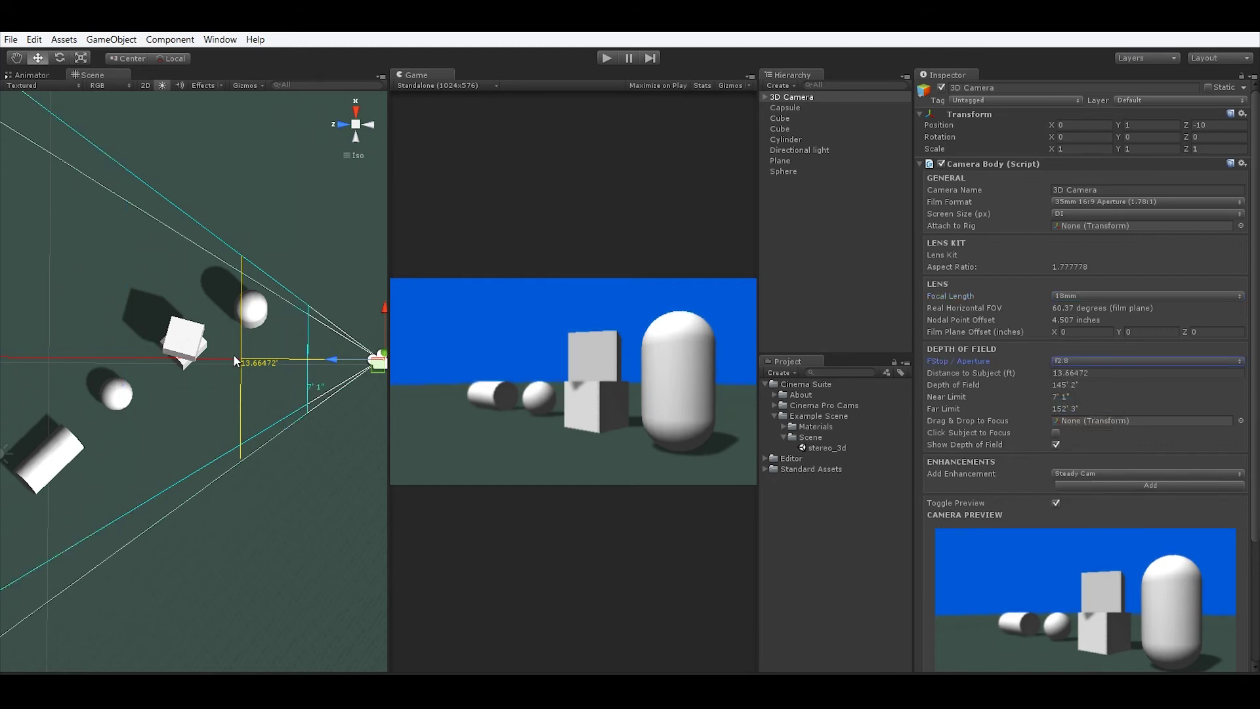
key(alt)
mouse_move(233, 355)
alt+mouse_down()
mouse_move(99, 268)
mouse_move(246, 366)
alt+mouse_up()
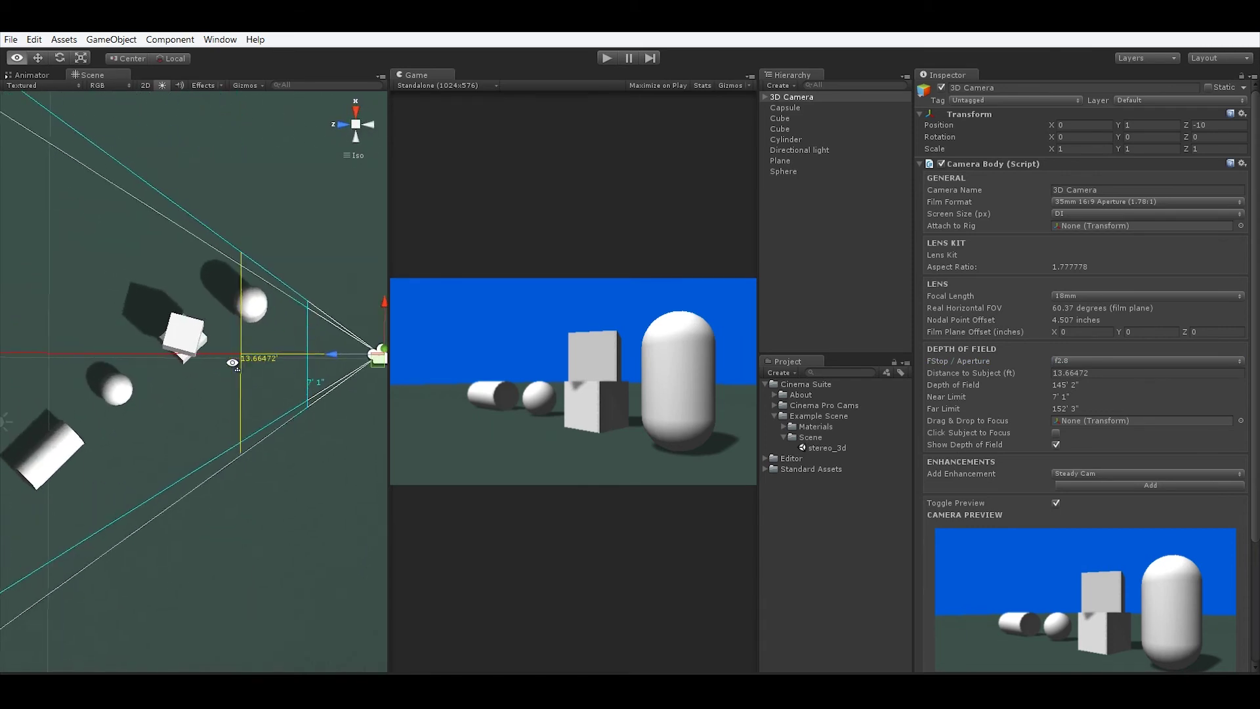
alt+drag(262, 469, 262, 469)
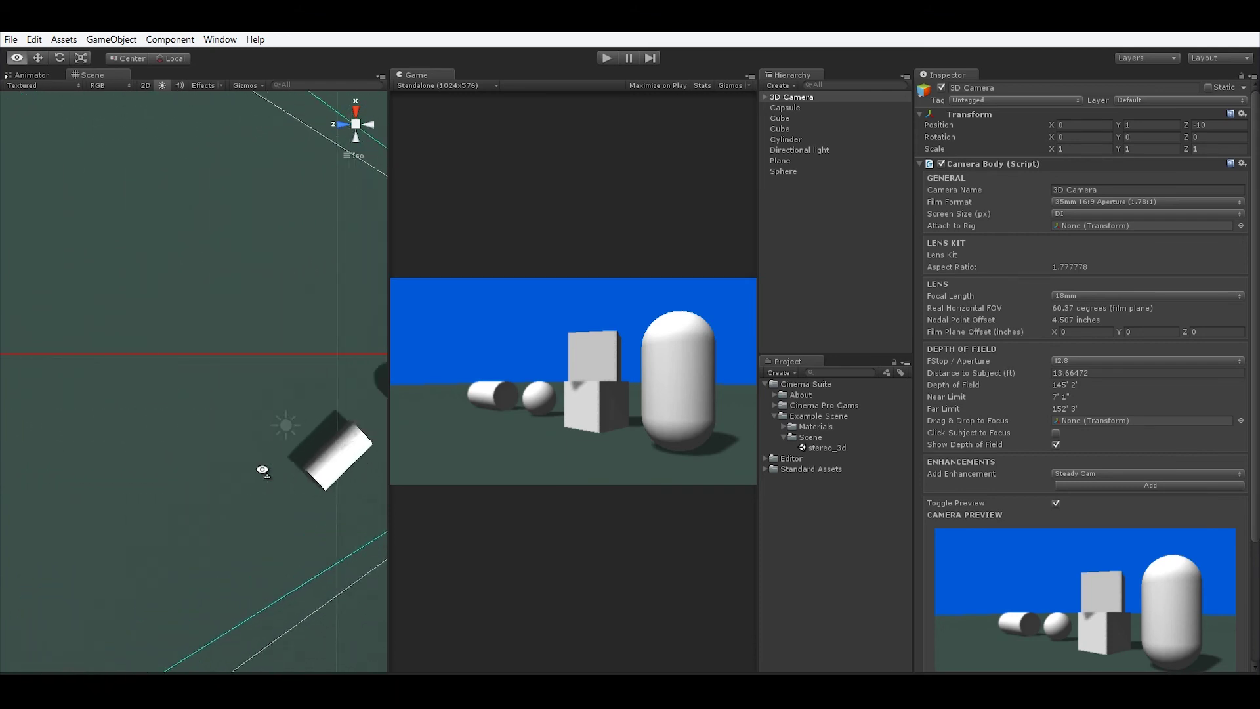
alt+drag(262, 469, 262, 470)
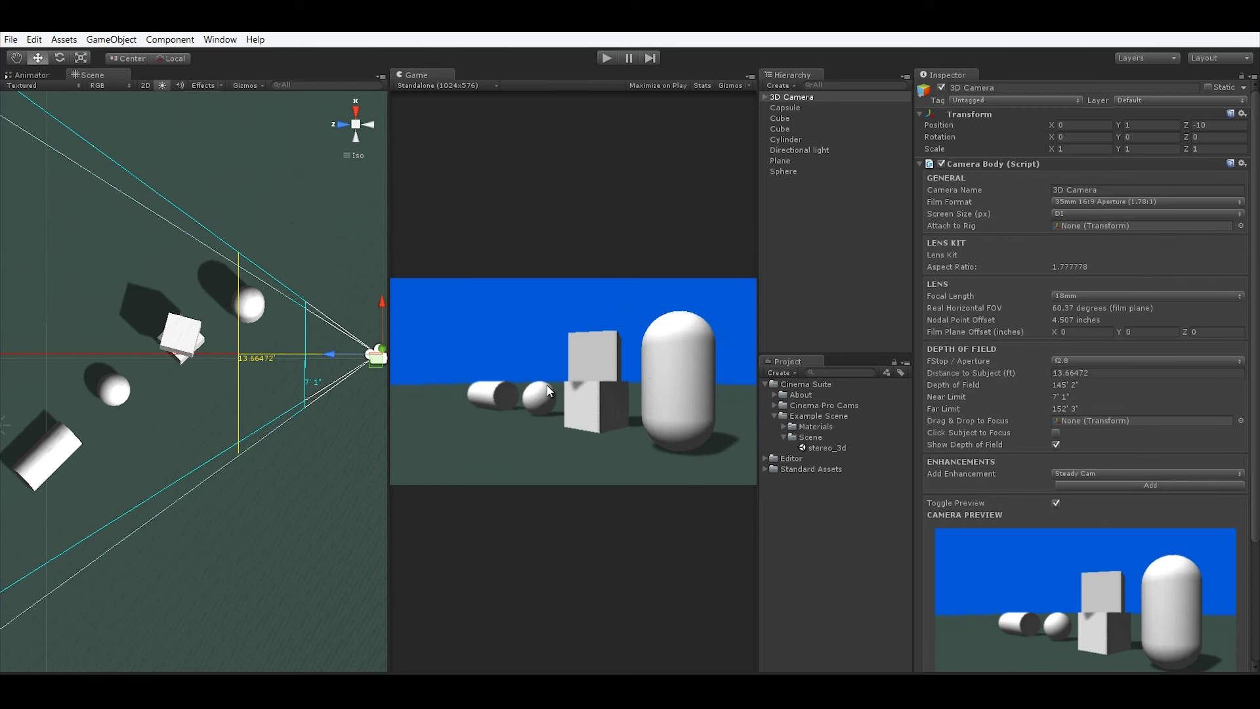
Step: Set the focal length to 35mm, then the aperture to f4 and finally f5.6
click(1097, 296)
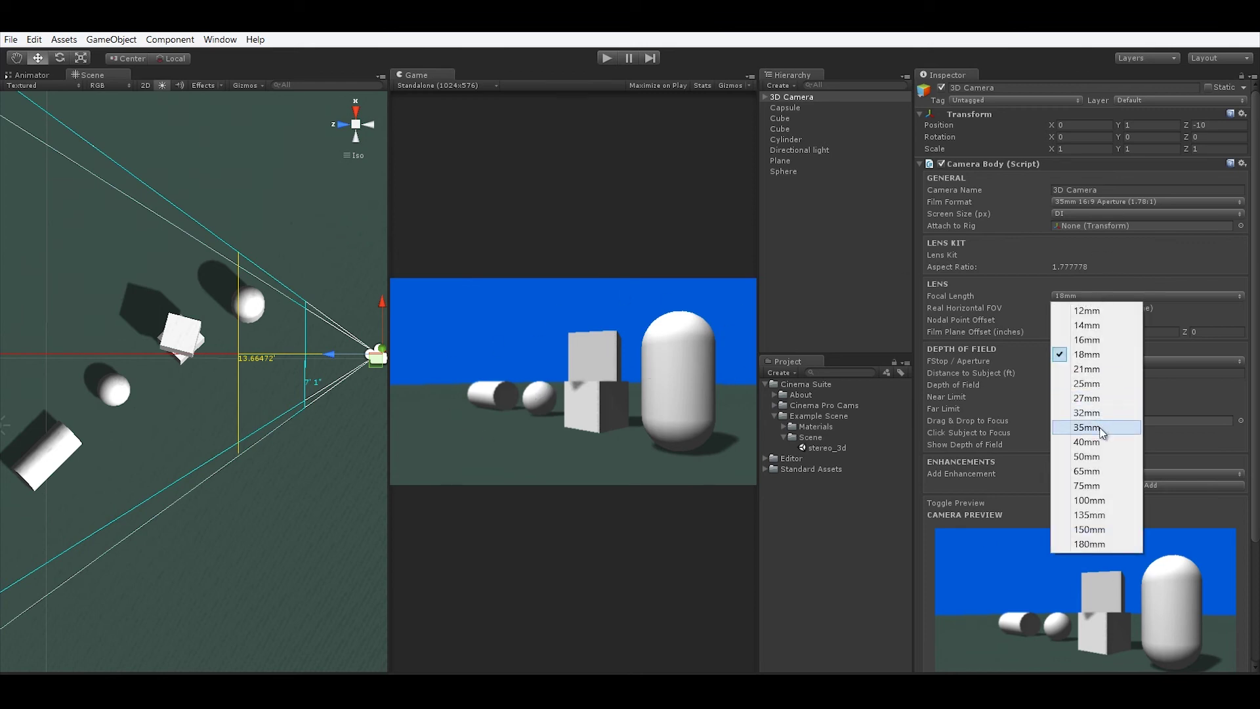
click(1099, 427)
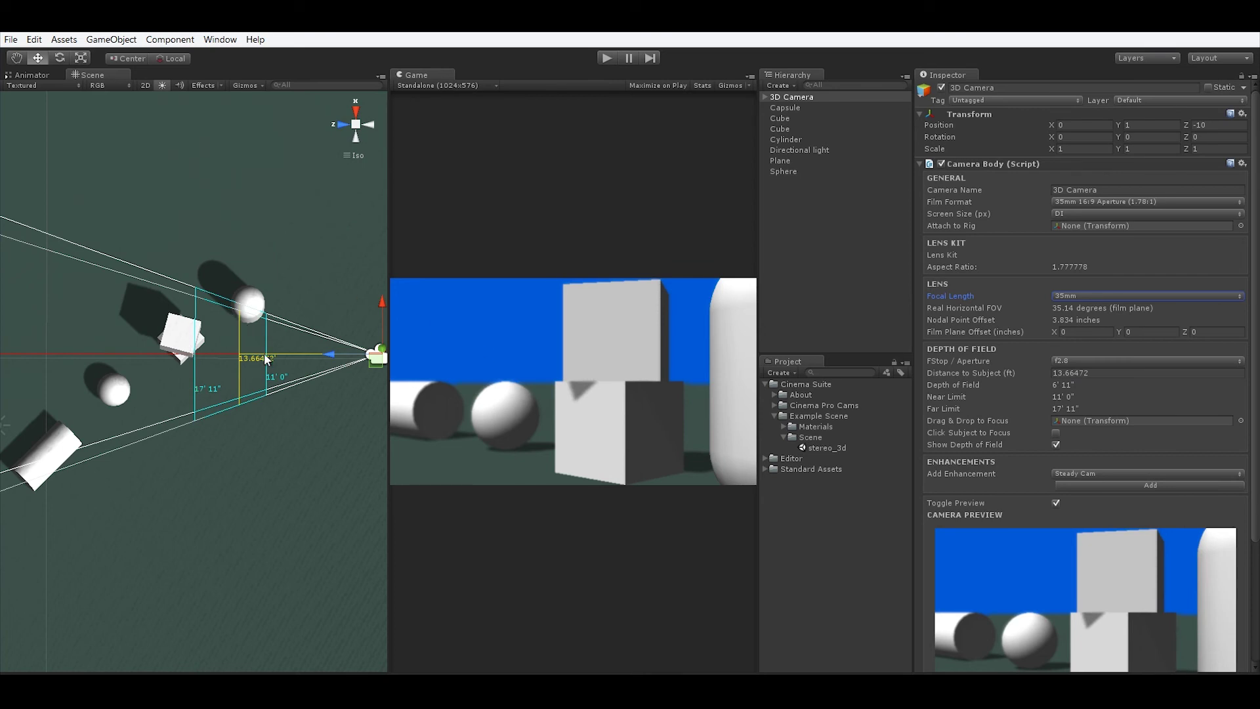
click(1103, 360)
click(1084, 420)
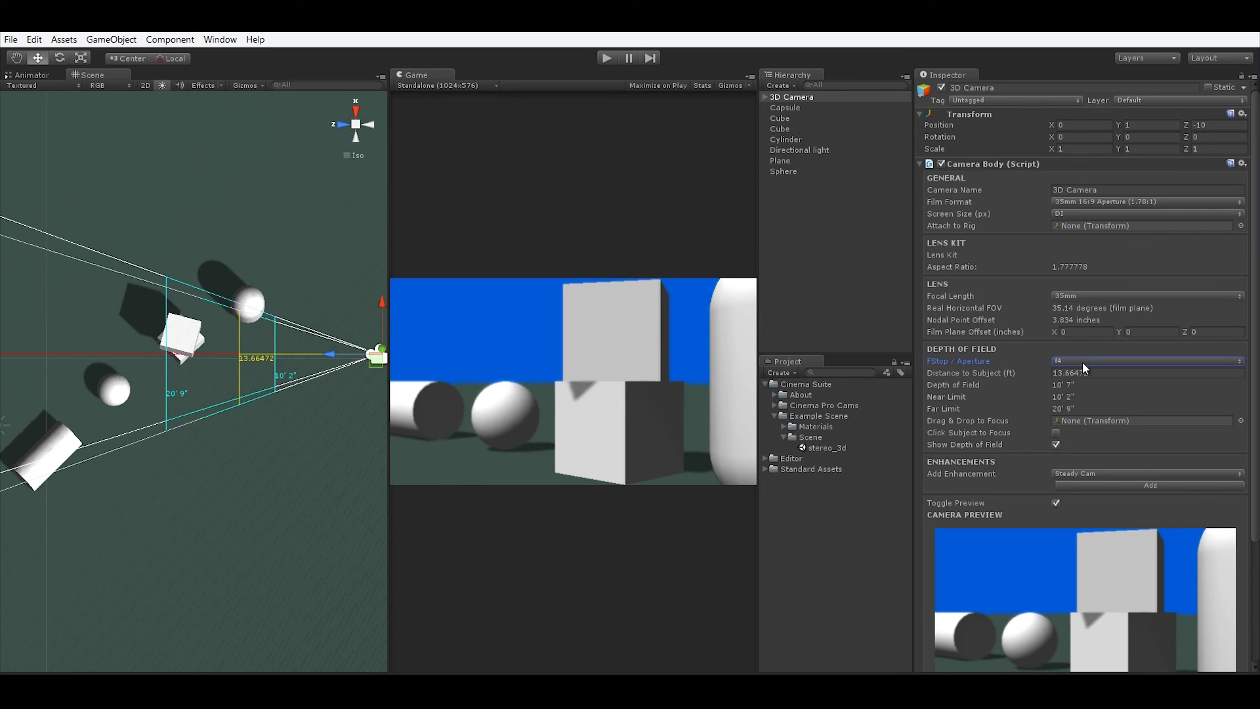
click(1082, 362)
click(1097, 436)
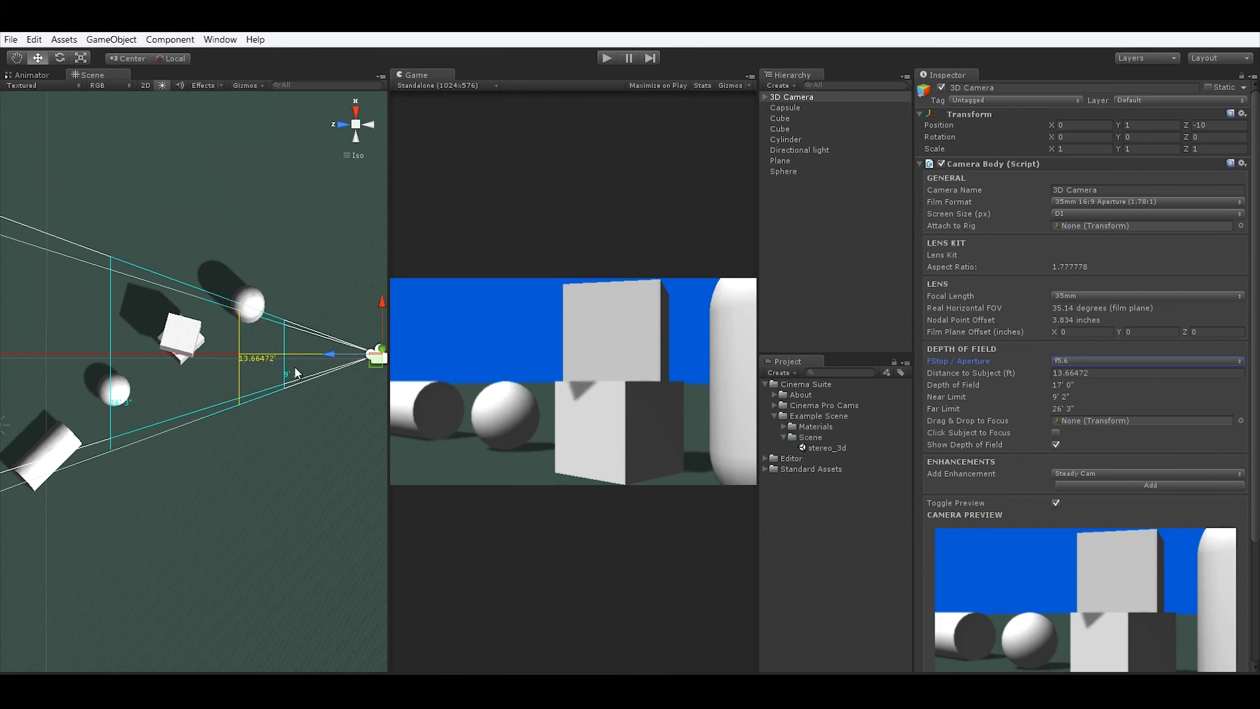
Step: With Click Subject to Focus enabled, click the cube to focus on it, then disable the option
click(1056, 433)
click(187, 342)
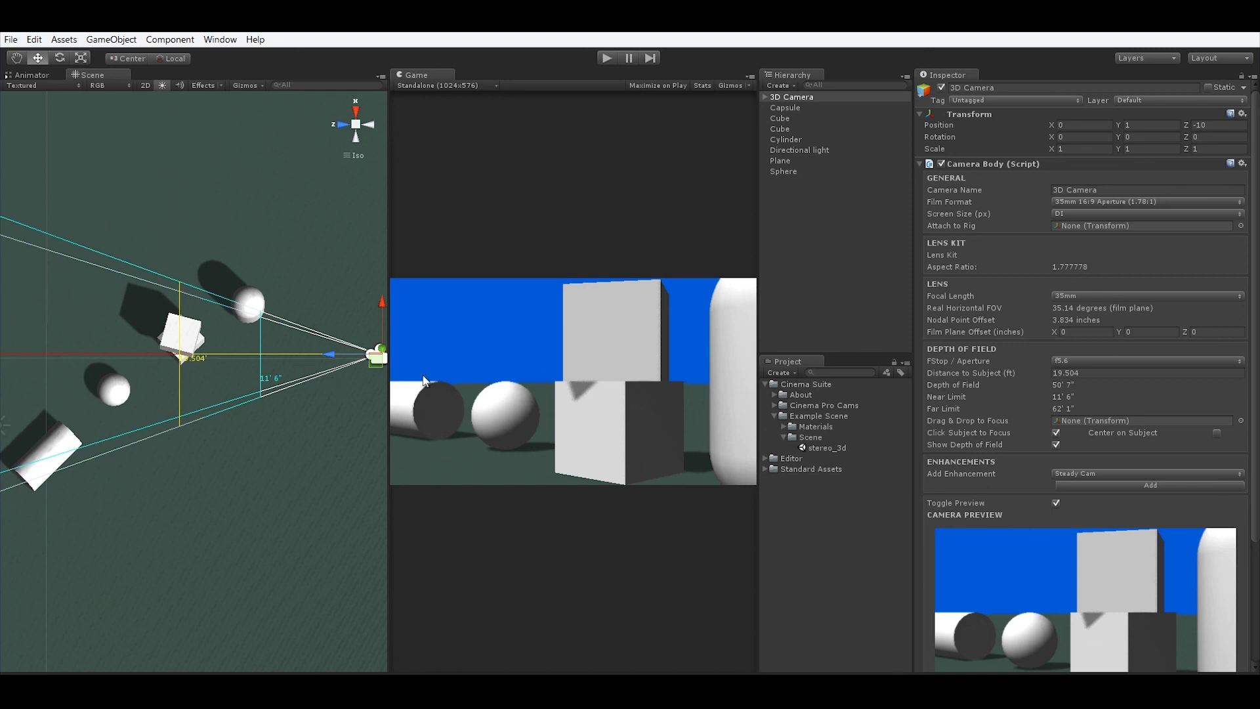
click(1057, 435)
scroll(1255, 409, down, 1)
scroll(1128, 443, down, 1)
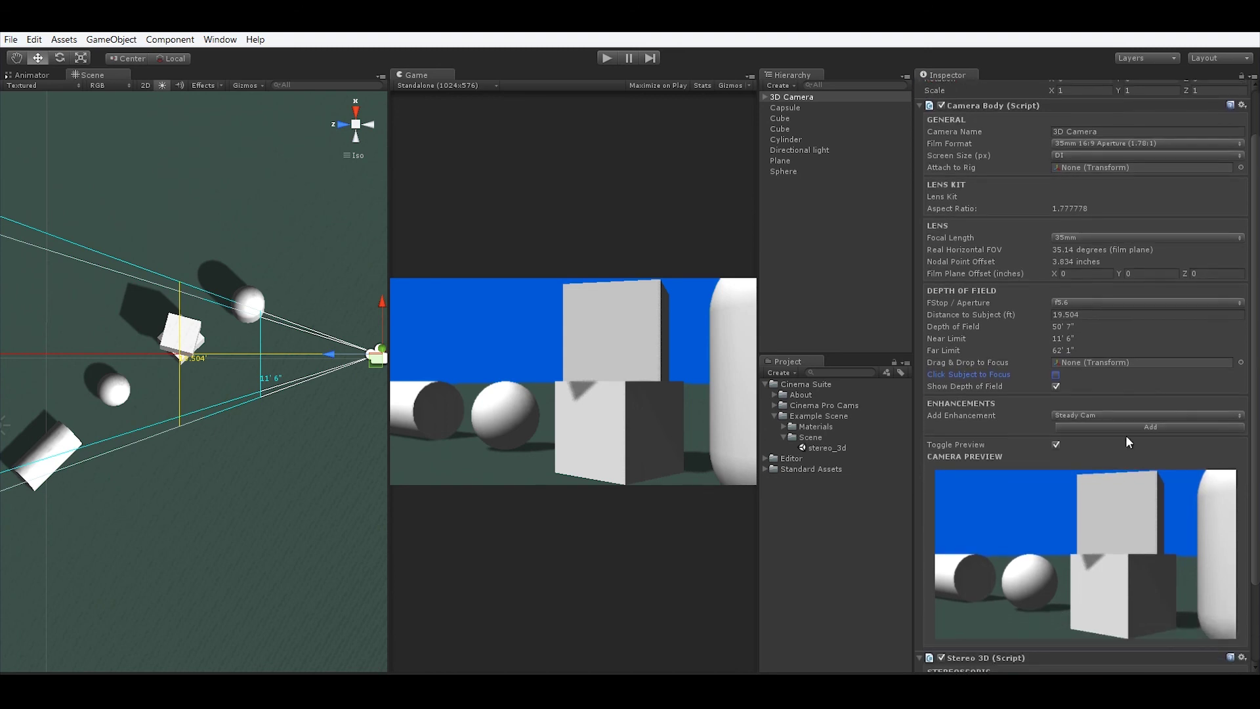